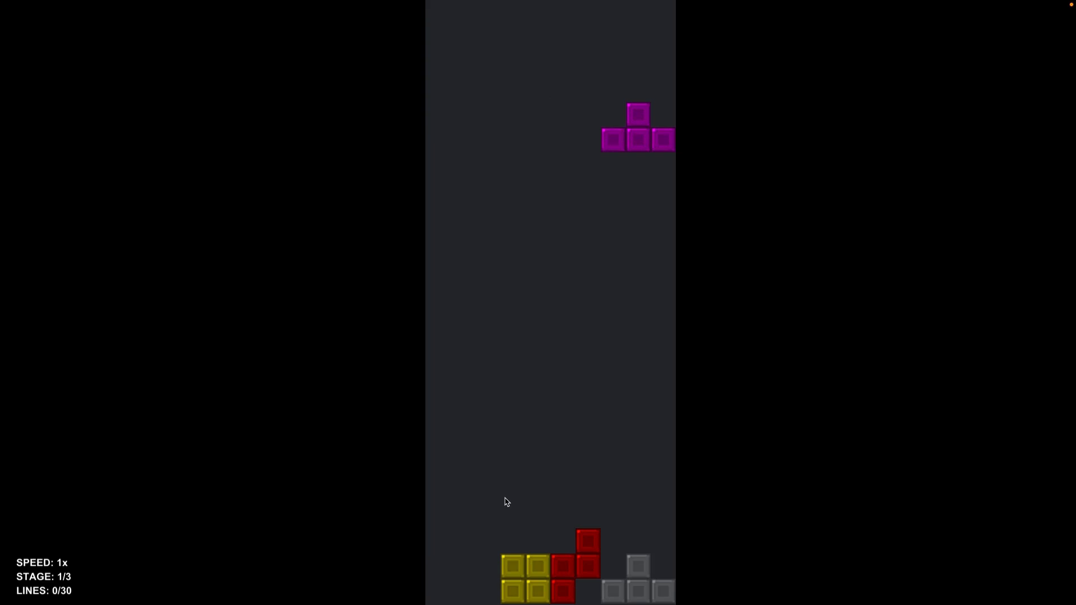
{"action": "key", "text": "space"}
{"action": "key", "text": "Left"}
{"action": "key", "text": "Left"}
{"action": "key", "text": "Left"}
{"action": "key", "text": "Left"}
{"action": "key", "text": "space"}
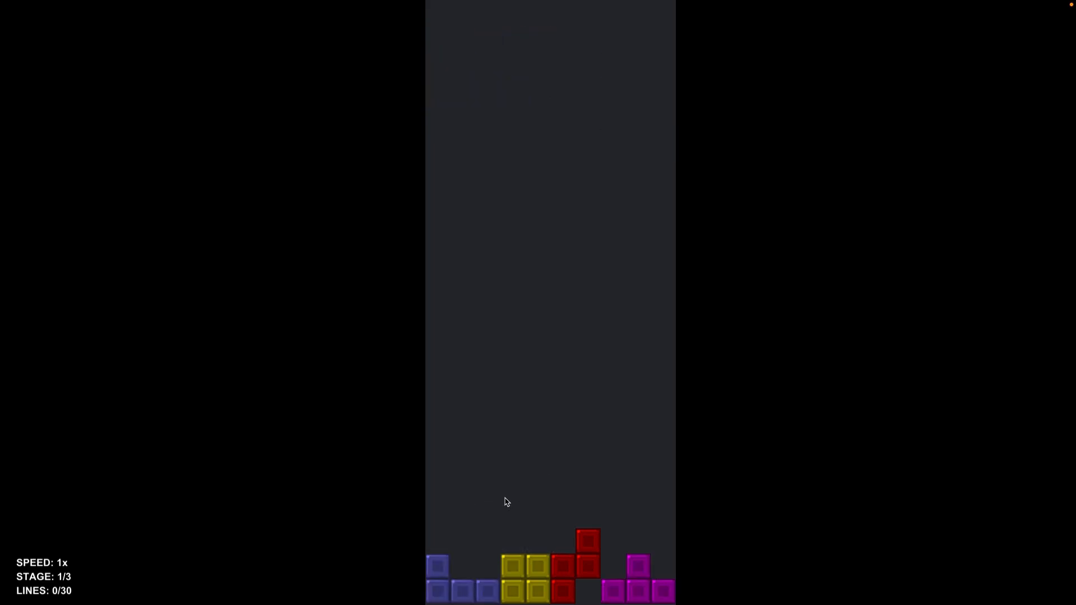
{"action": "key", "text": "Up"}
{"action": "key", "text": "Right"}
{"action": "key", "text": "Right"}
{"action": "key", "text": "Right"}
{"action": "key", "text": "space"}
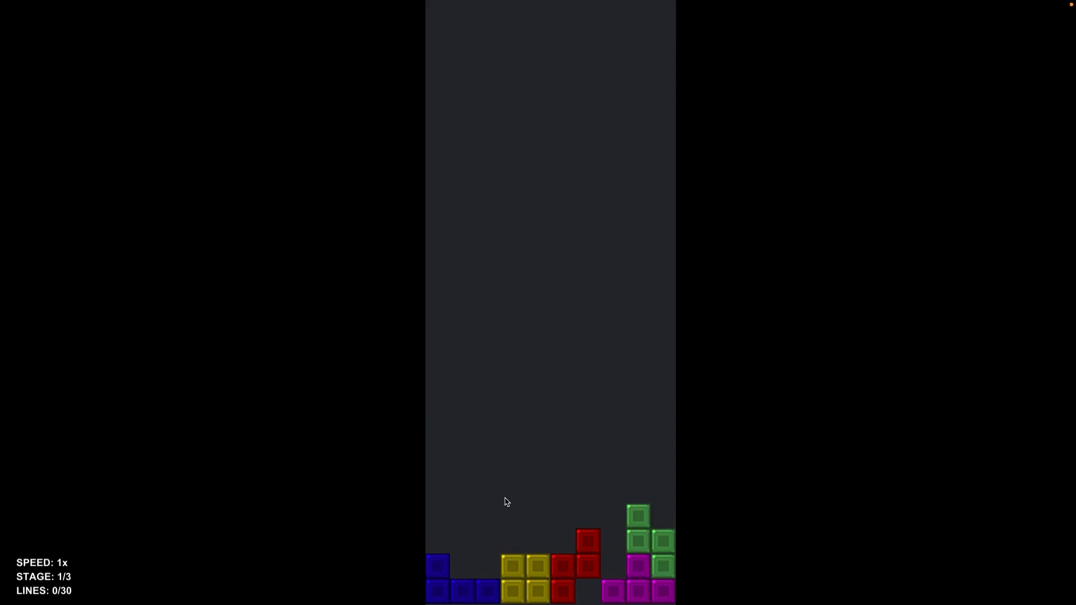
{"action": "key", "text": "Up"}
{"action": "key", "text": "Right"}
{"action": "key", "text": "Right"}
{"action": "key", "text": "space"}
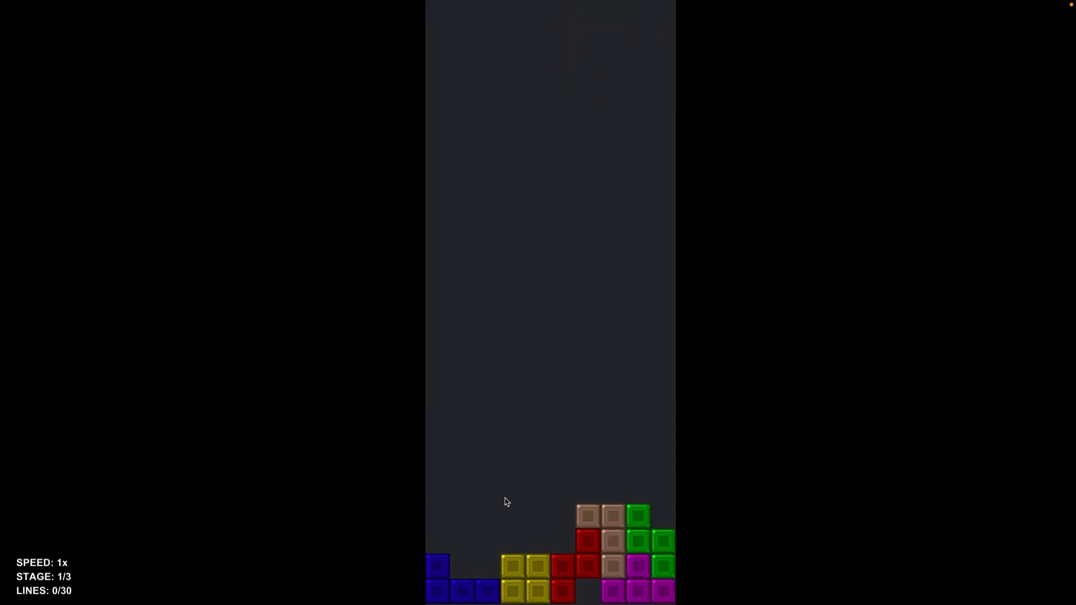
{"action": "key", "text": "Left"}
{"action": "key", "text": "Left"}
{"action": "key", "text": "Right"}
{"action": "key", "text": "Right"}
{"action": "key", "text": "Right"}
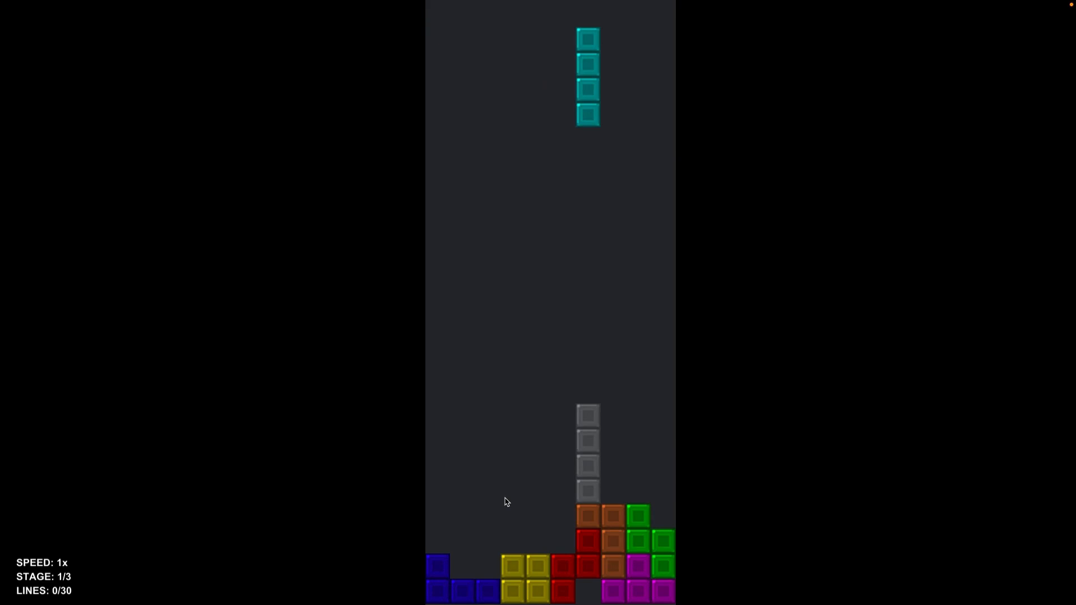
{"action": "key", "text": "Right"}
{"action": "key", "text": "Right"}
{"action": "key", "text": "Right"}
{"action": "key", "text": "space"}
{"action": "key", "text": "Up"}
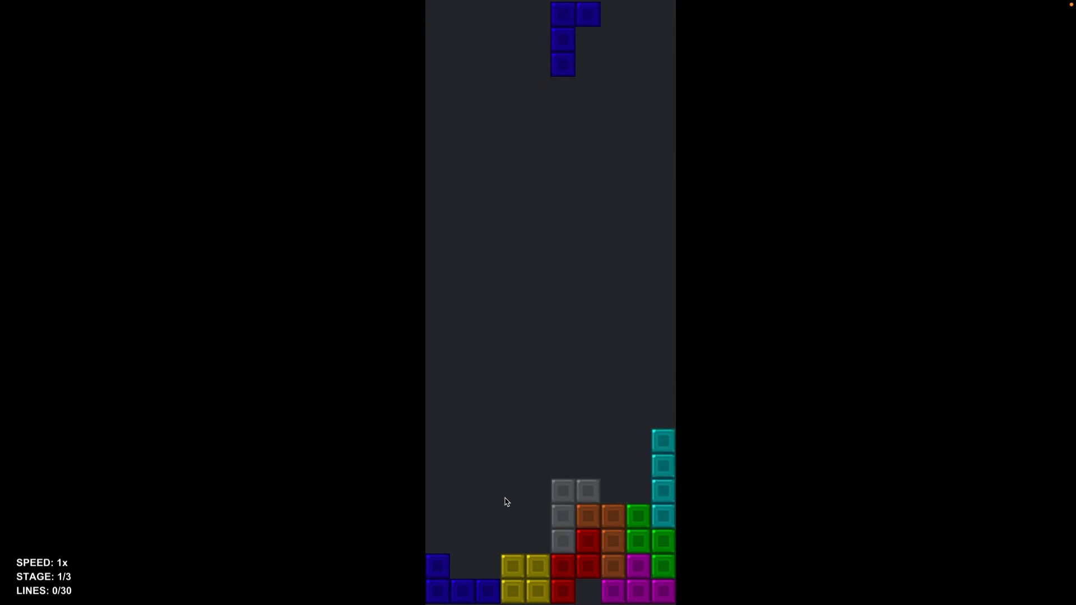
{"action": "key", "text": "Up"}
{"action": "key", "text": "Left"}
{"action": "key", "text": "Left"}
{"action": "key", "text": "Up"}
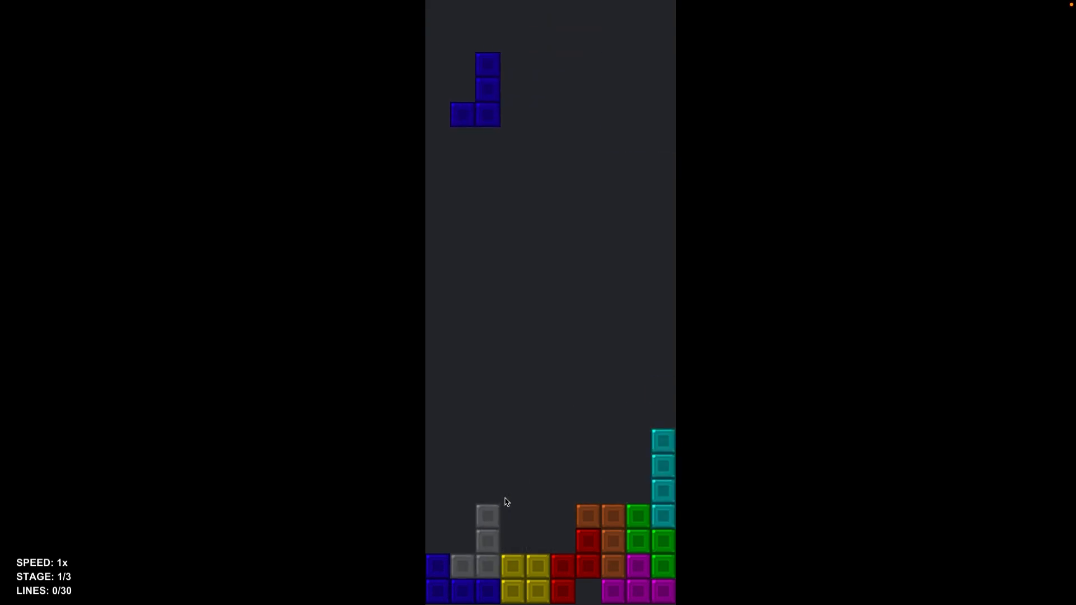
{"action": "key", "text": "space"}
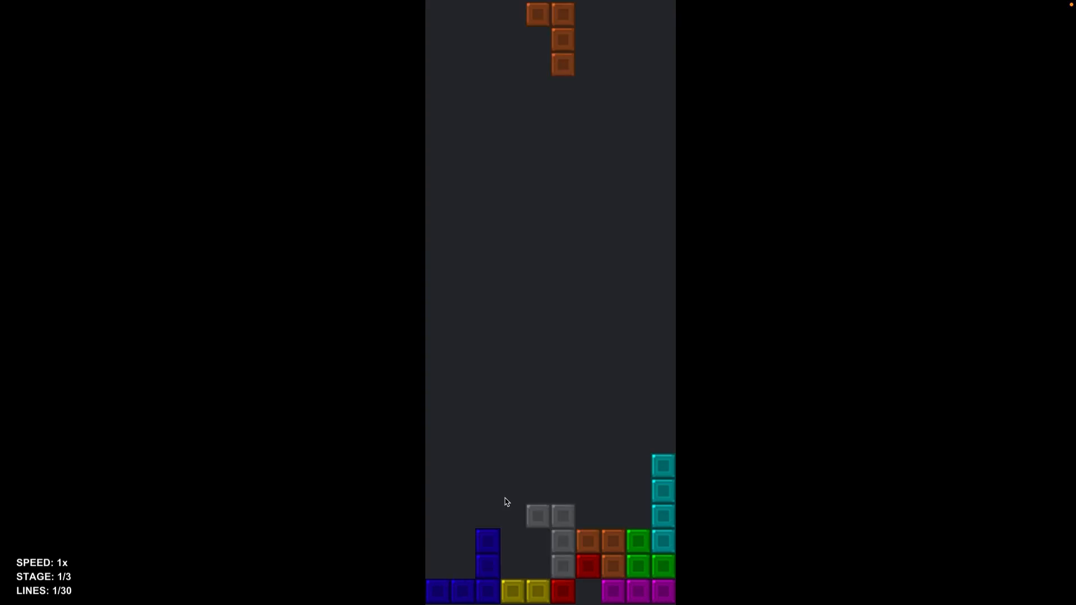
{"action": "key", "text": "Up"}
{"action": "key", "text": "Up"}
{"action": "key", "text": "Up"}
{"action": "key", "text": "Left"}
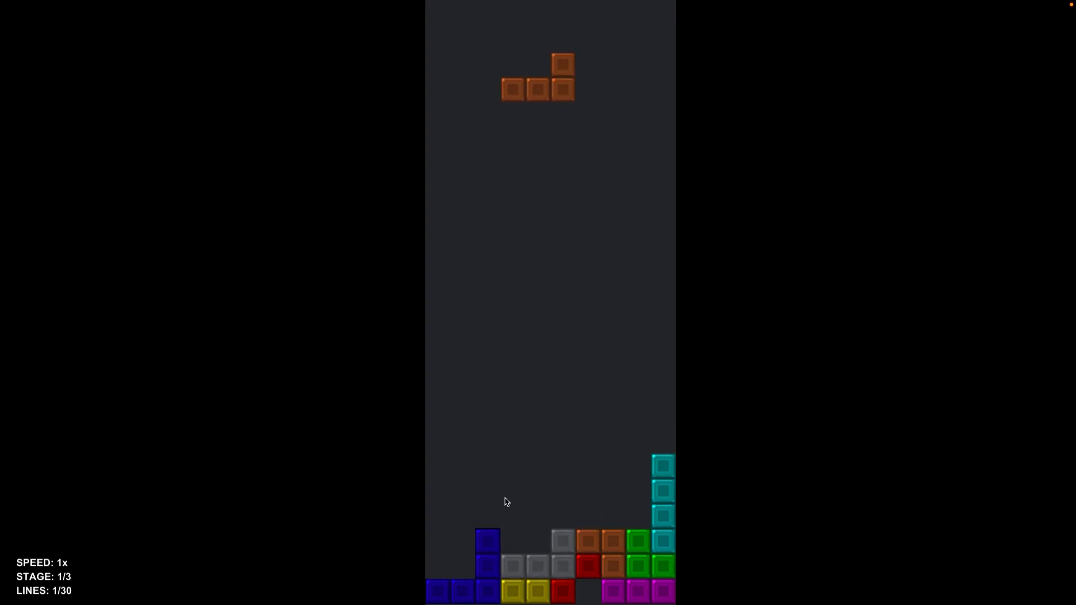
{"action": "key", "text": "space"}
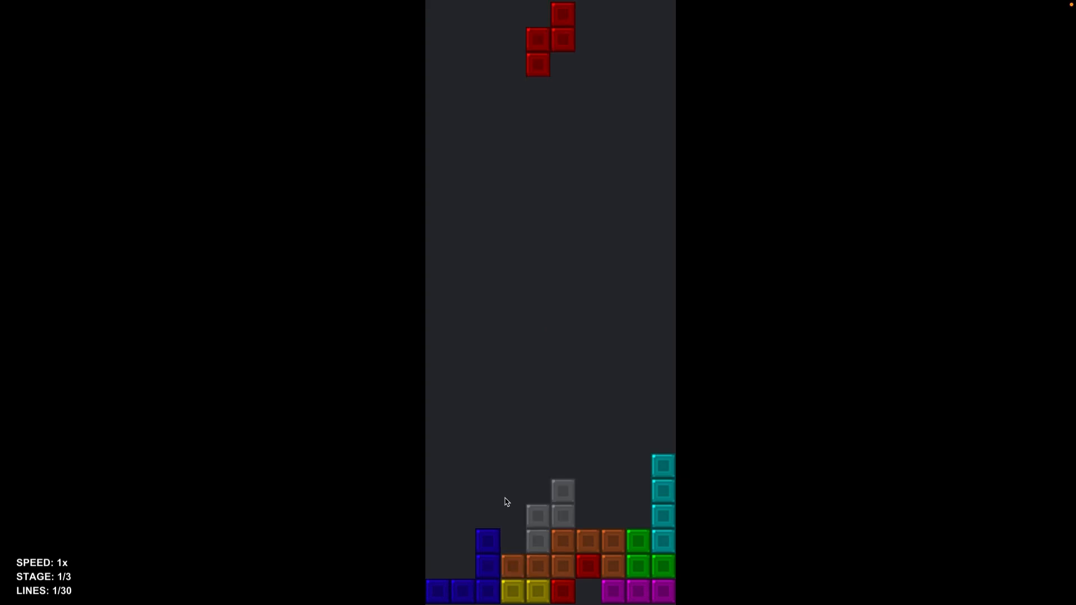
{"action": "key", "text": "space"}
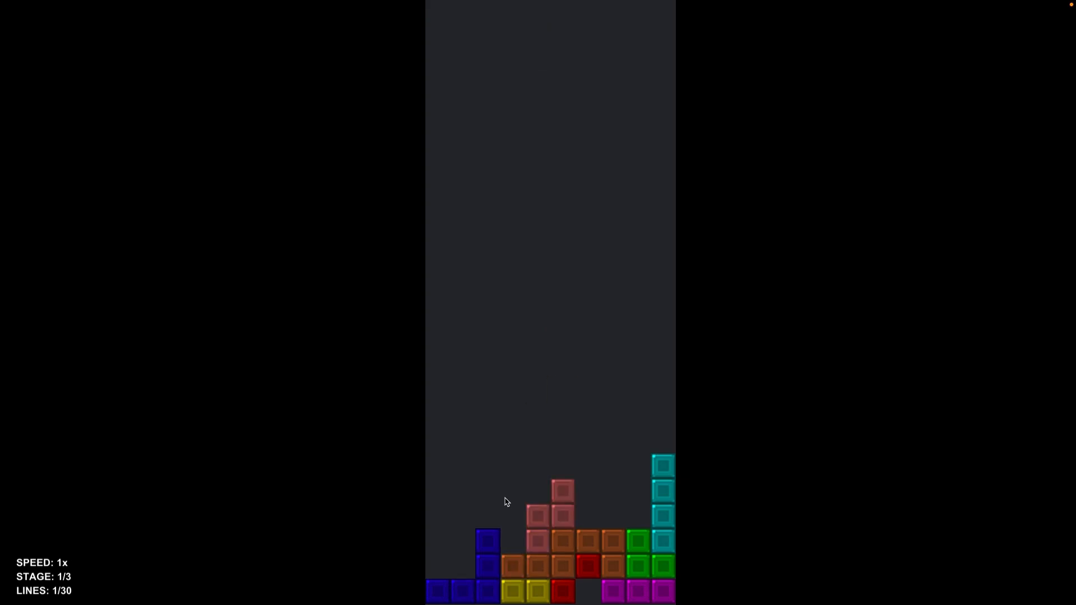
{"action": "key", "text": "Up"}
{"action": "key", "text": "Left"}
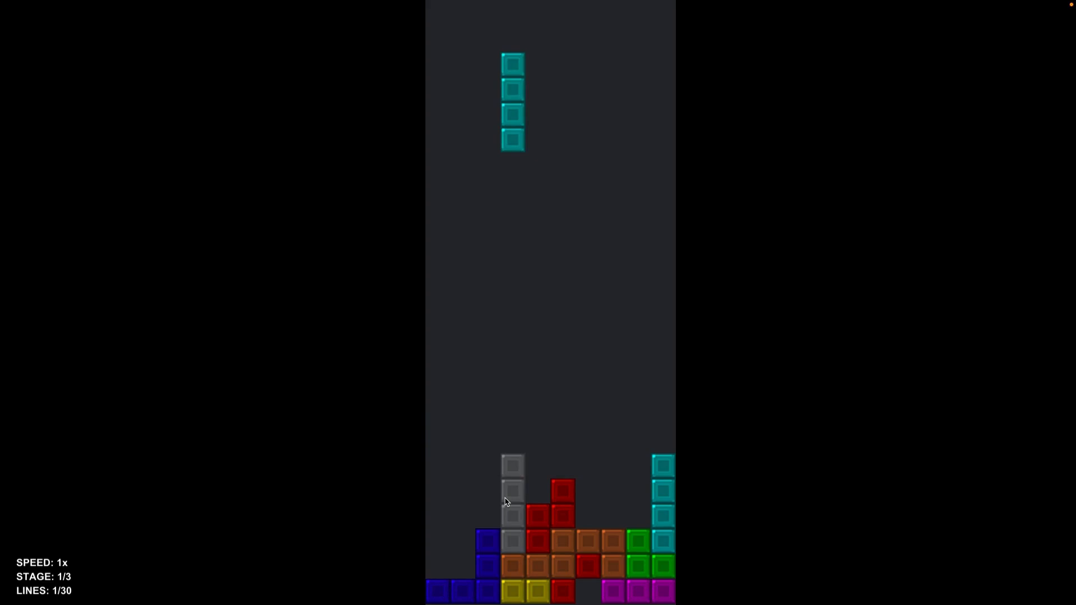
{"action": "key", "text": "space"}
{"action": "key", "text": "Right"}
{"action": "key", "text": "Left"}
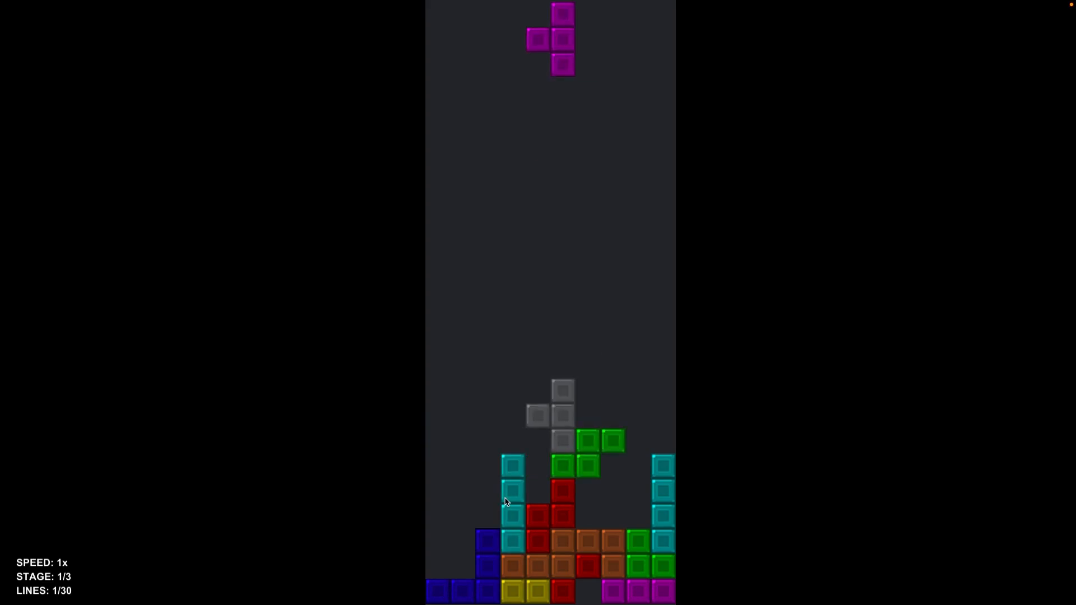
{"action": "key", "text": "Left"}
{"action": "key", "text": "Left"}
{"action": "key", "text": "Left"}
{"action": "key", "text": "Up"}
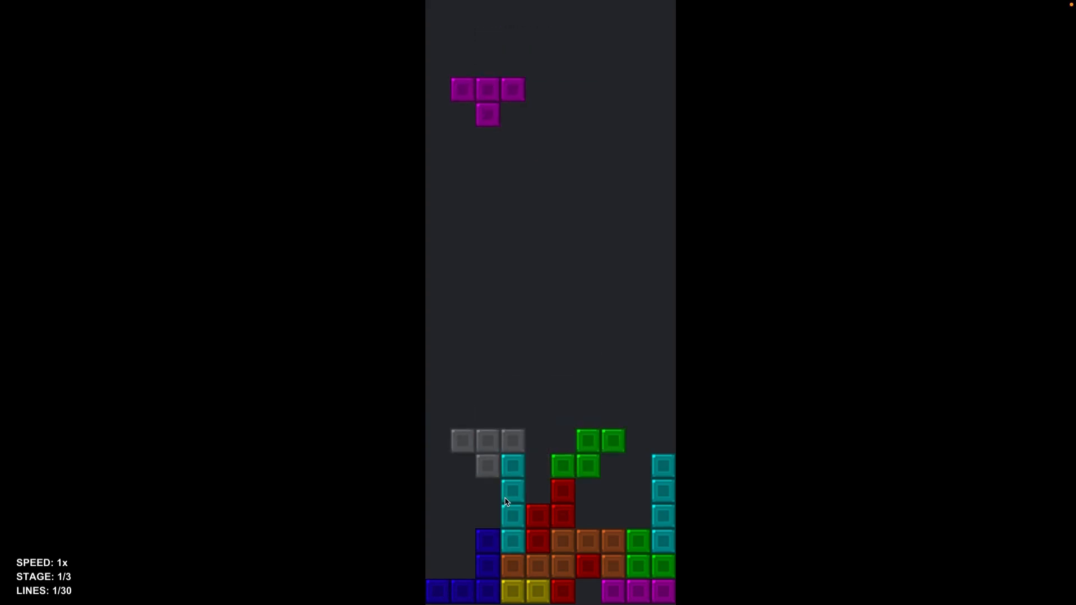
{"action": "key", "text": "Up"}
{"action": "key", "text": "Right"}
{"action": "key", "text": "Right"}
{"action": "key", "text": "space"}
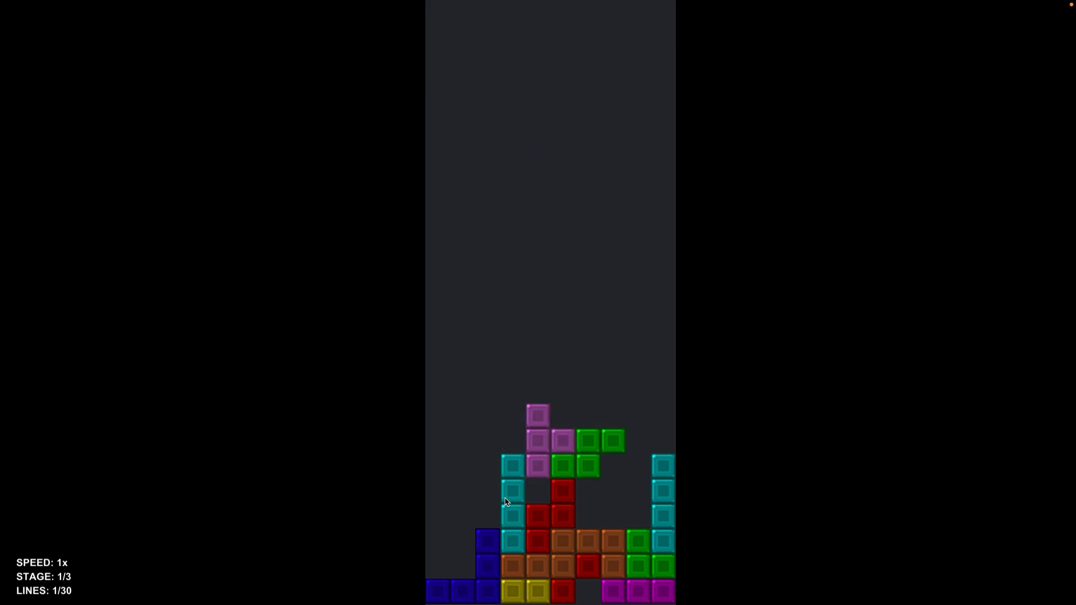
{"action": "key", "text": "Left"}
{"action": "key", "text": "Left"}
{"action": "key", "text": "Left"}
{"action": "key", "text": "Left"}
{"action": "key", "text": "Left"}
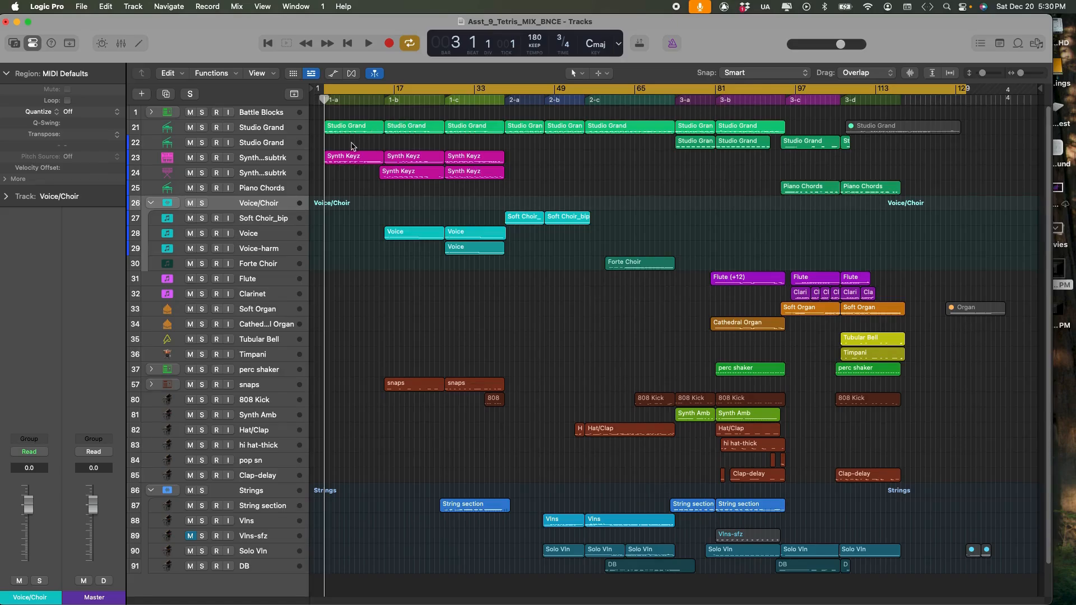
Switch to the Logic Pro Tetris mix project and inspect the Studio Grand, Synth Keyz, Voice and Vlns tracks one after another.
{"action": "left_click", "coordinate": [282, 133]}
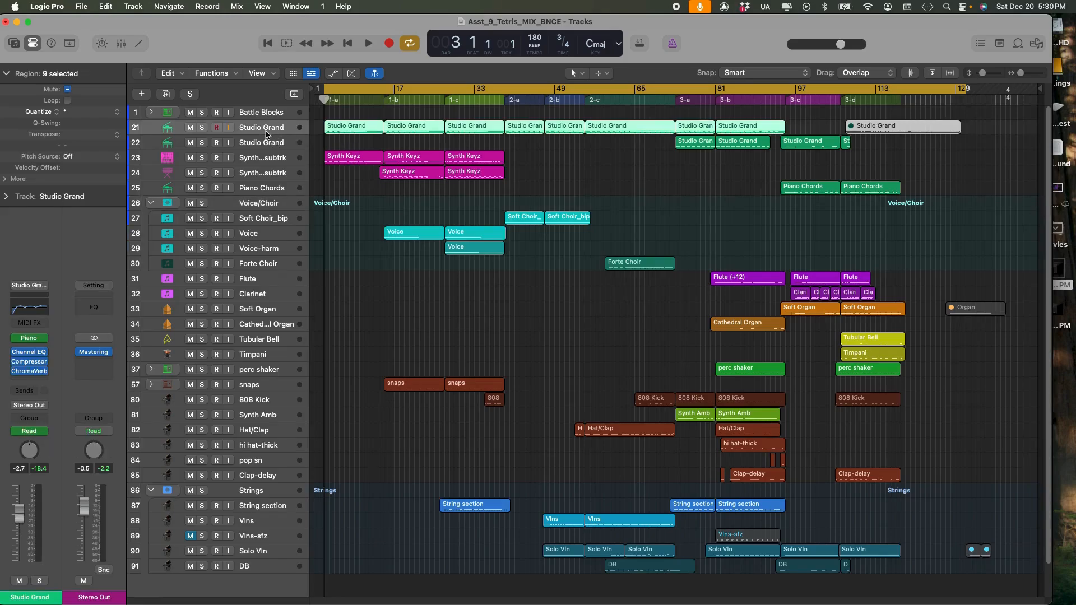
{"action": "left_click", "coordinate": [263, 163]}
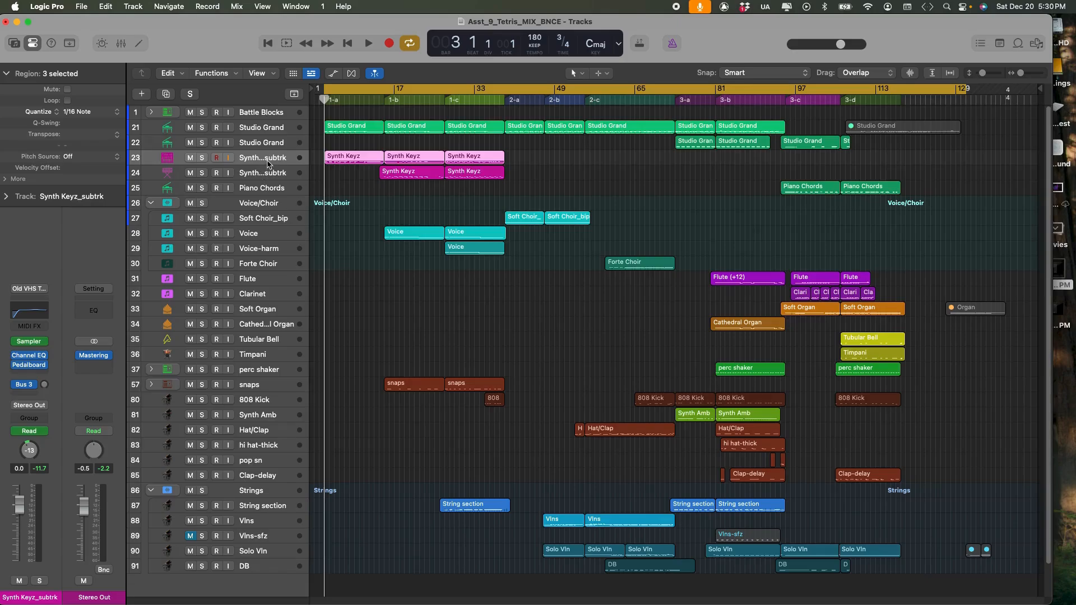
{"action": "left_click", "coordinate": [271, 235]}
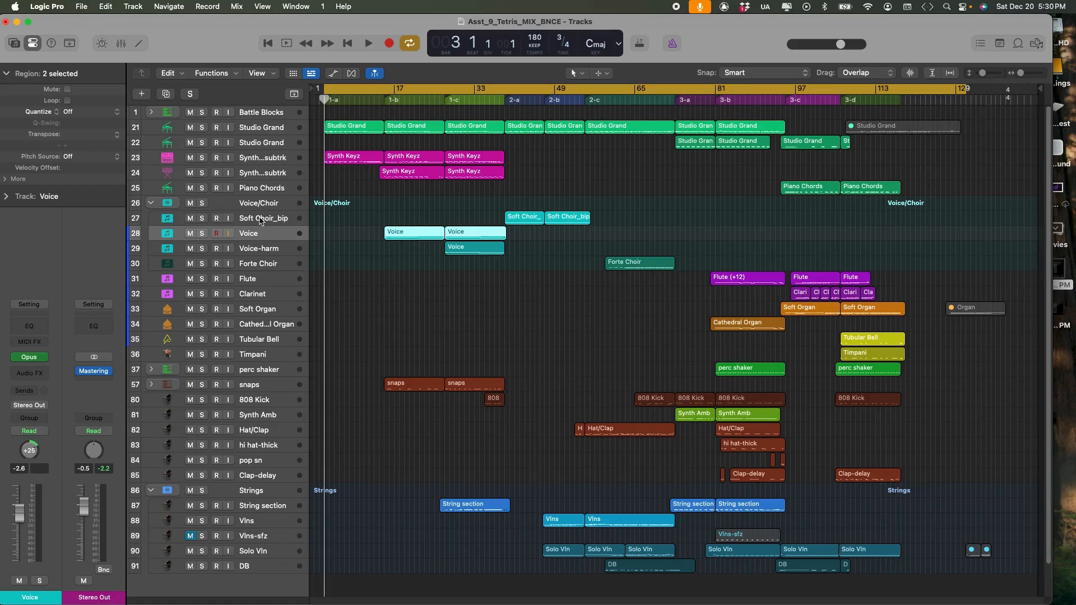
{"action": "left_click", "coordinate": [268, 524]}
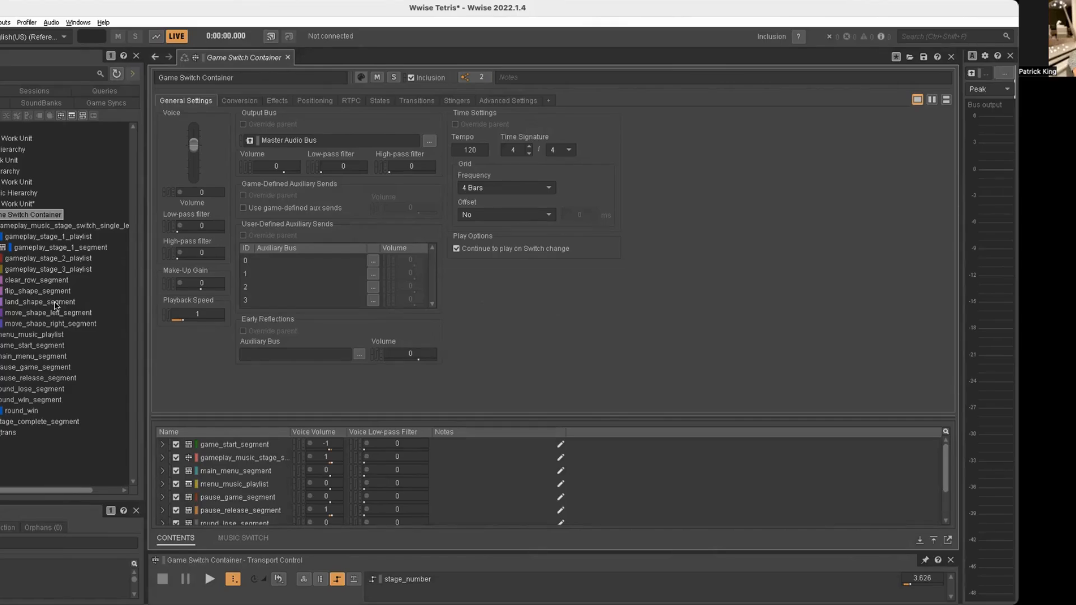
Switch to Wwise, view gameplay_stage_1_playlist and its parent switch container, and open gameplay_stage_1_segment with its 1a_keyz track listed beneath it.
{"action": "left_click", "coordinate": [18, 236]}
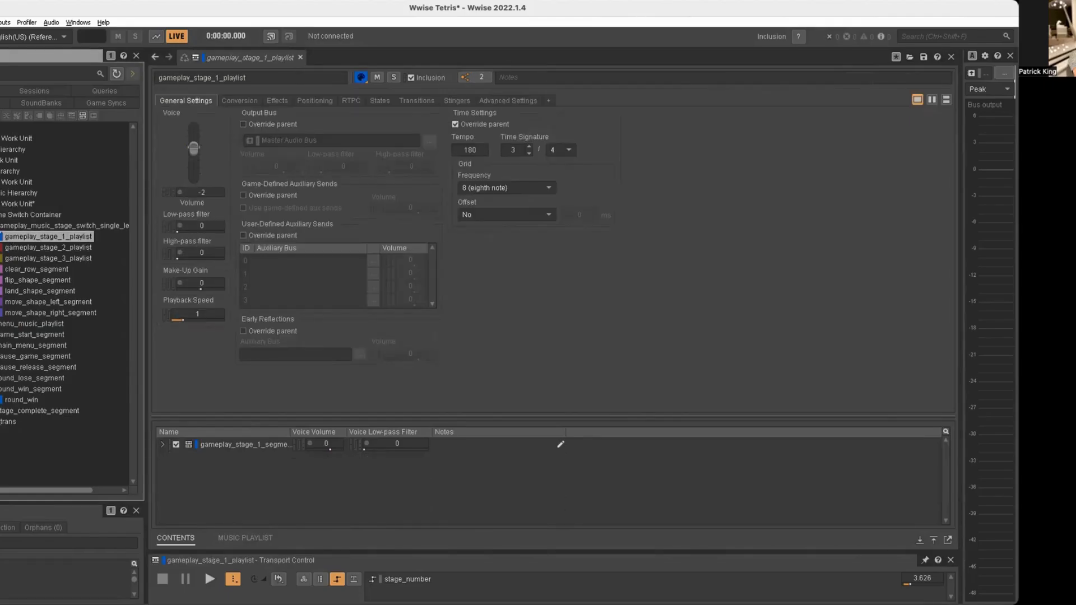
{"action": "left_click", "coordinate": [35, 226]}
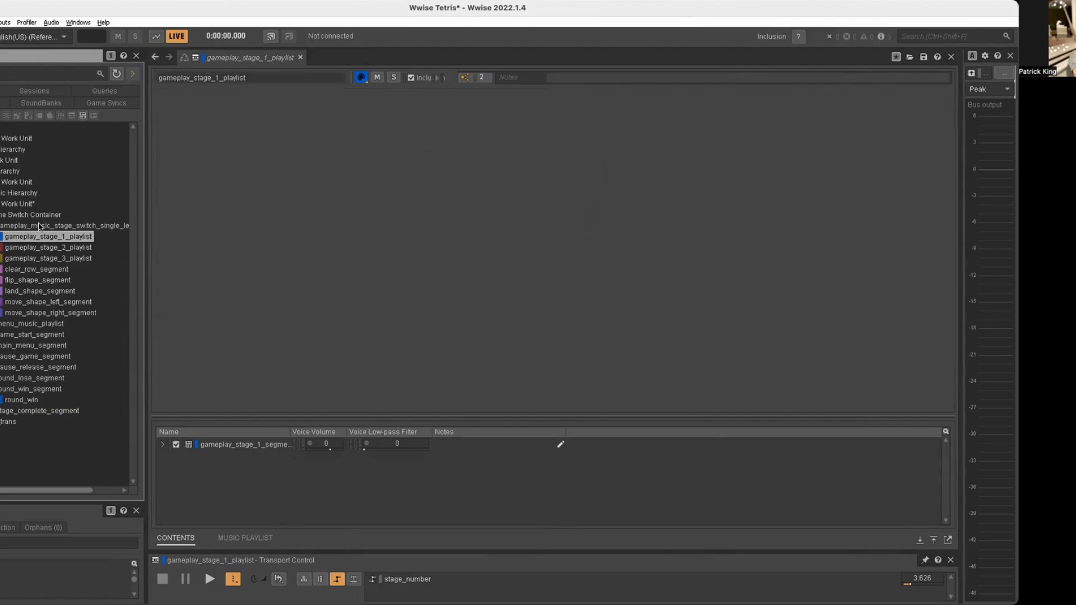
{"action": "left_click", "coordinate": [0, 237]}
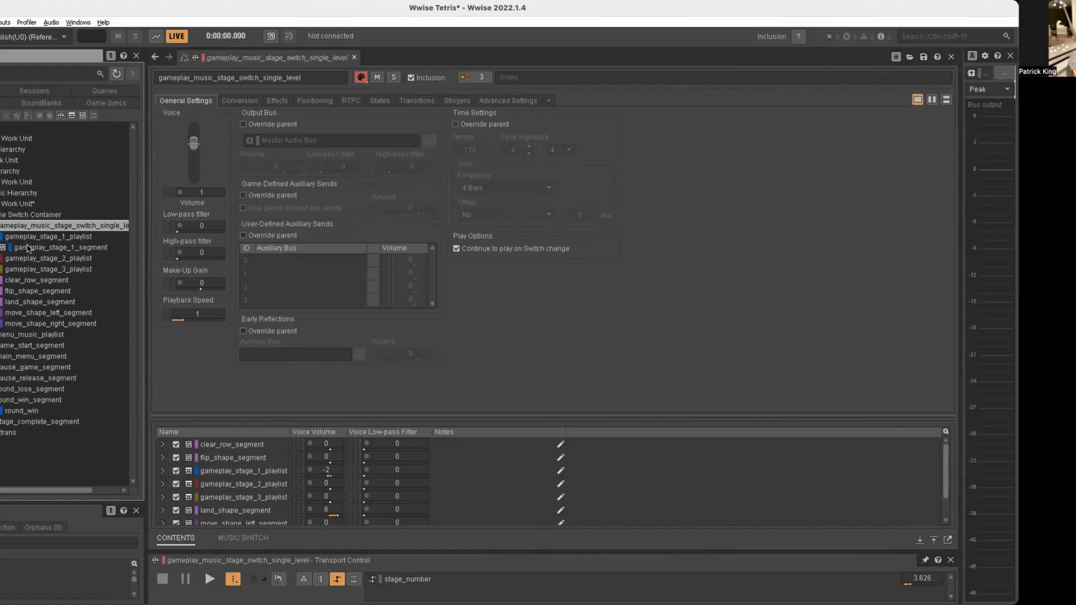
{"action": "left_click", "coordinate": [0, 247]}
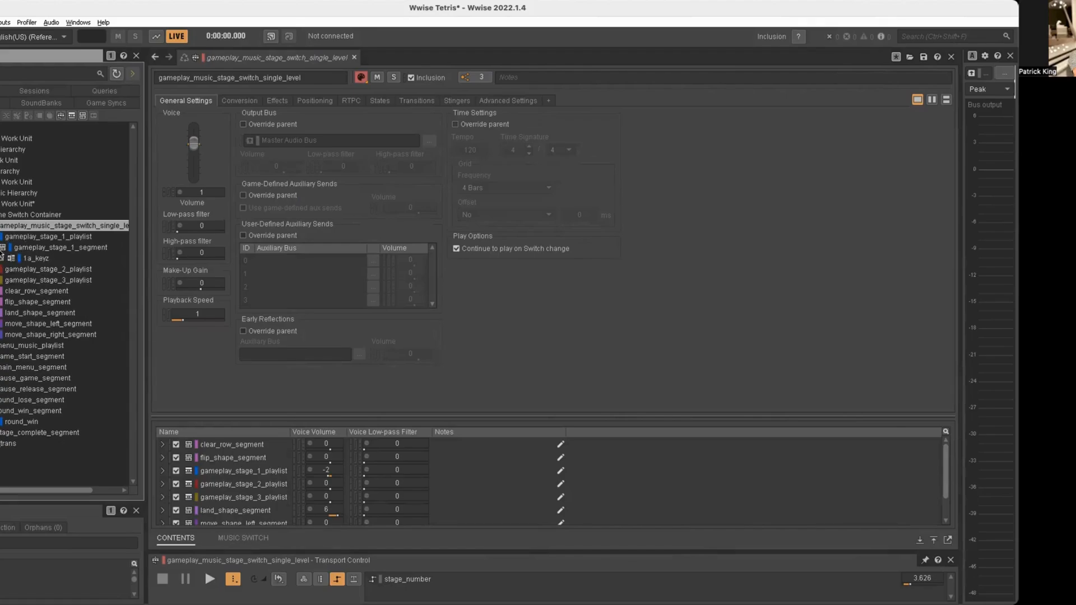
{"action": "left_click", "coordinate": [35, 247]}
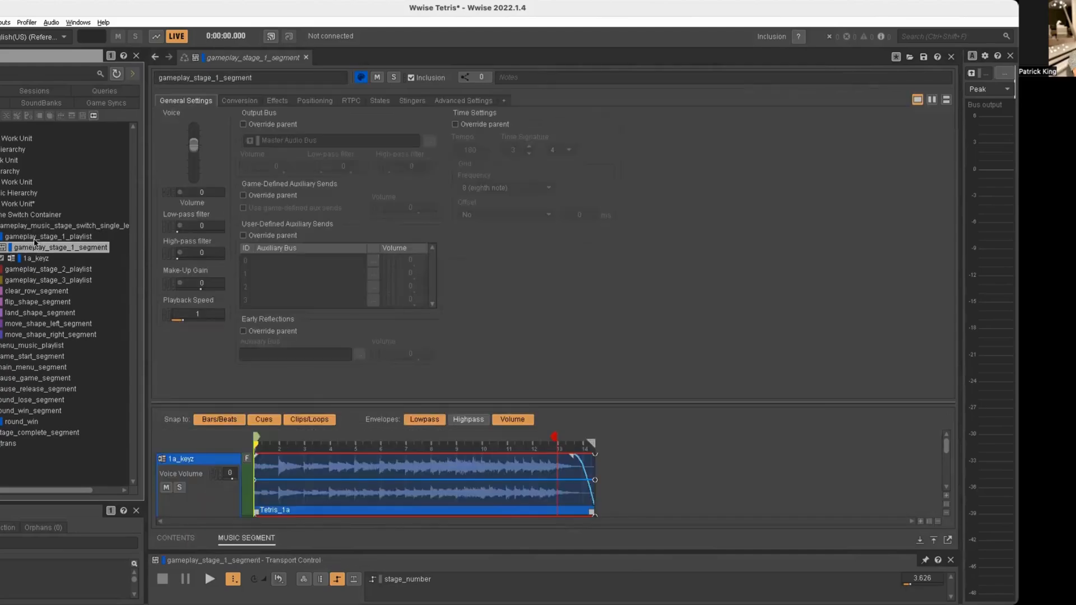
Play gameplay_stage_1_playlist to listen to the stage 1 music, and collapse its contents in the hierarchy.
{"action": "left_click", "coordinate": [35, 240]}
{"action": "key", "text": "space"}
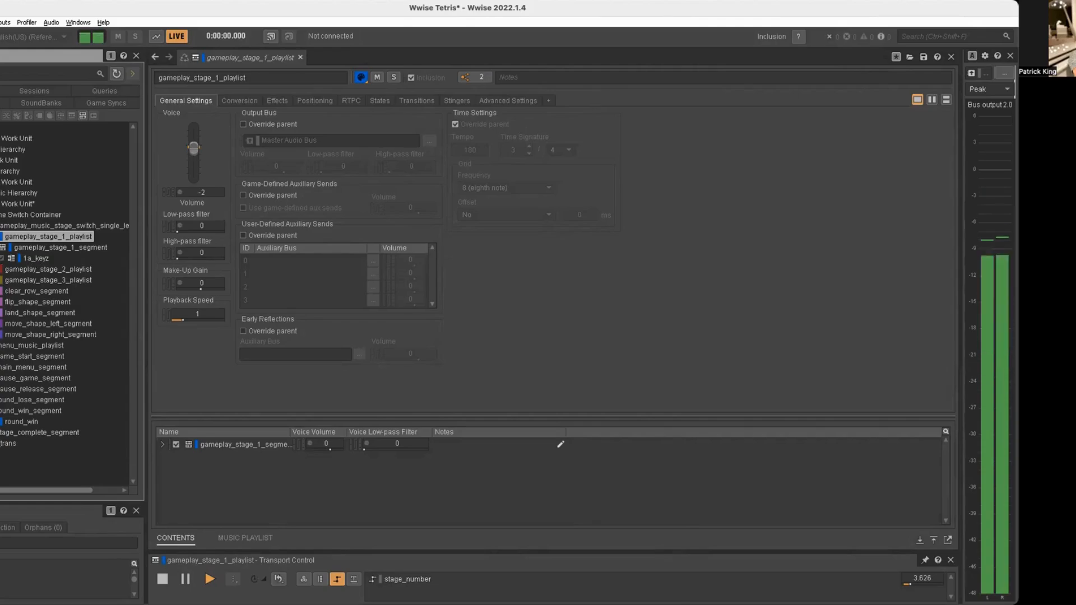
{"action": "left_click", "coordinate": [0, 236]}
Play gameplay_stage_2_playlist, briefly reveal its child segments in the hierarchy during playback, and stop it.
{"action": "left_click", "coordinate": [17, 248]}
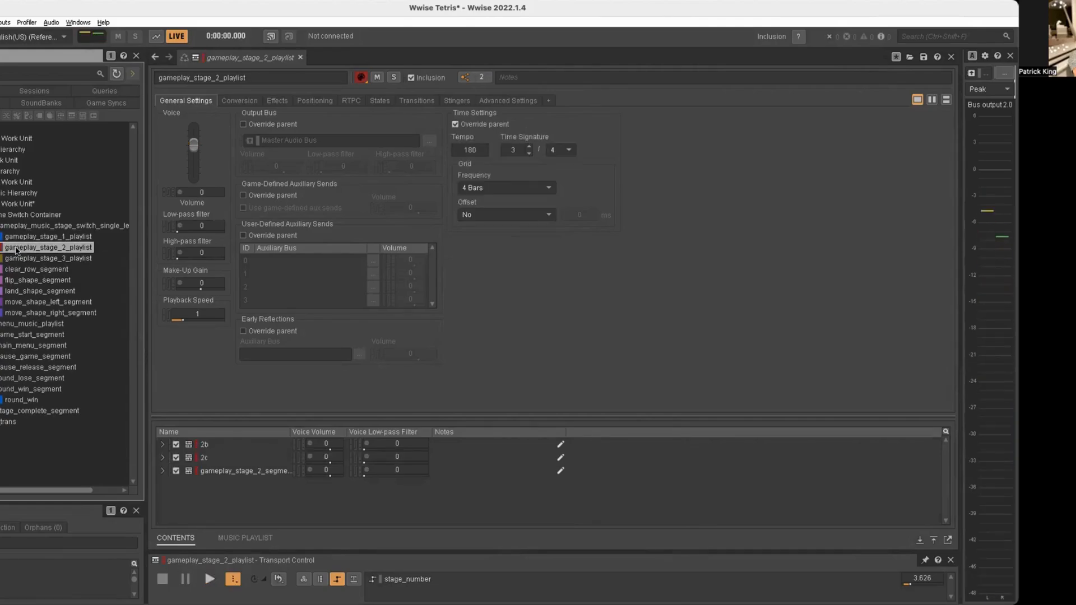
{"action": "key", "text": "space"}
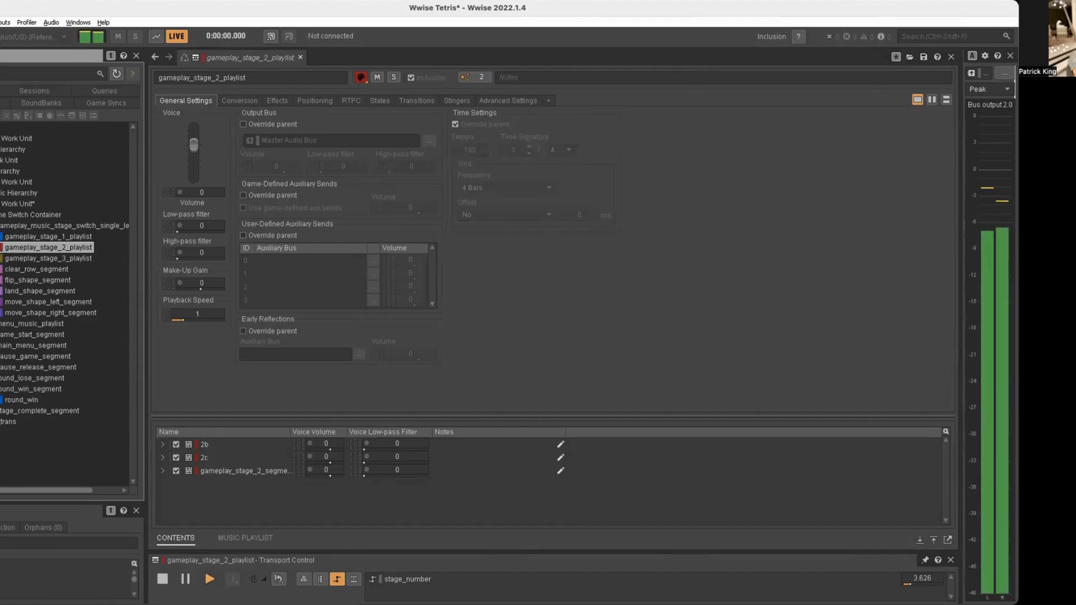
{"action": "left_click", "coordinate": [0, 247]}
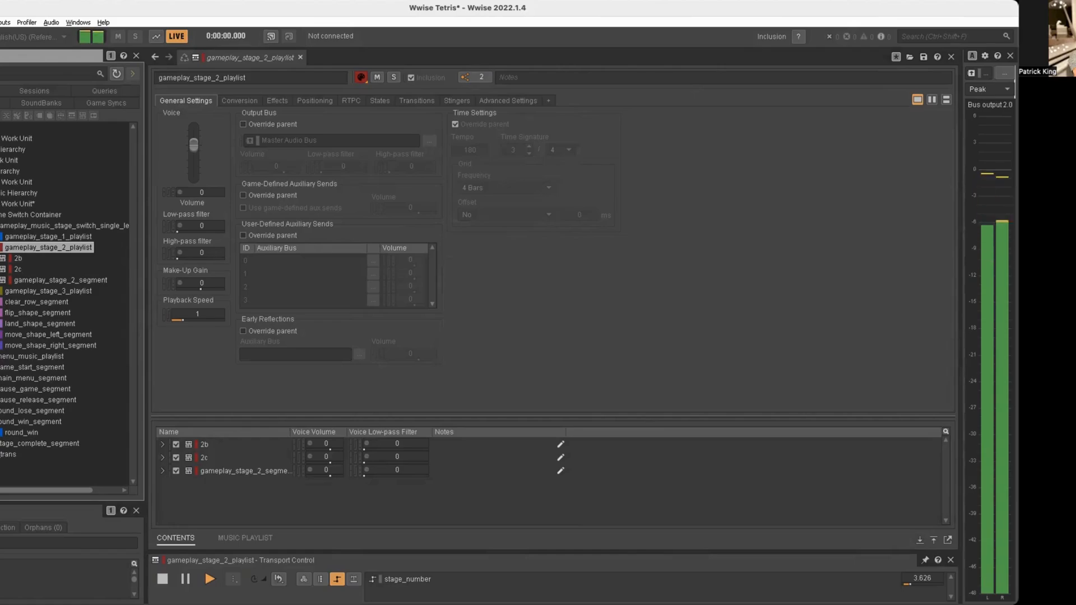
{"action": "key", "text": "Left"}
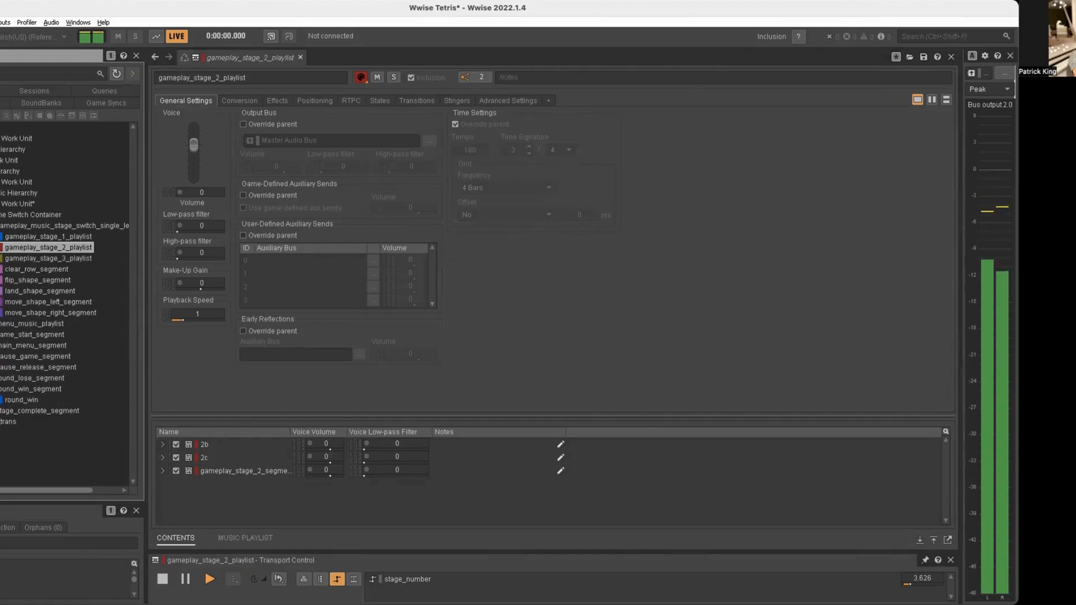
{"action": "key", "text": "space"}
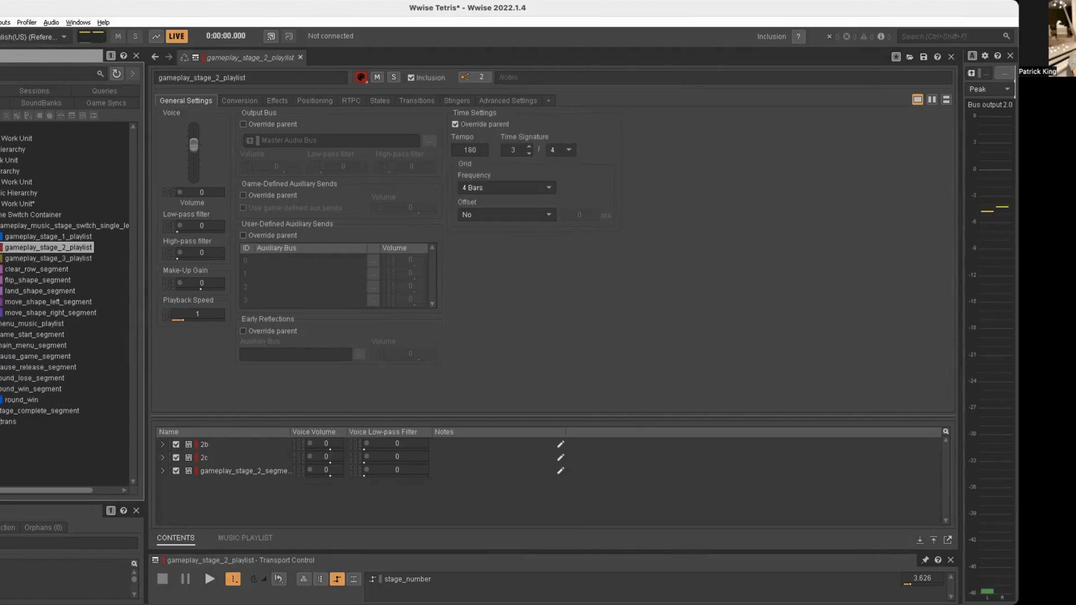
Audition clear_row_segment and land_shape_segment in the music hierarchy.
{"action": "left_click", "coordinate": [8, 270]}
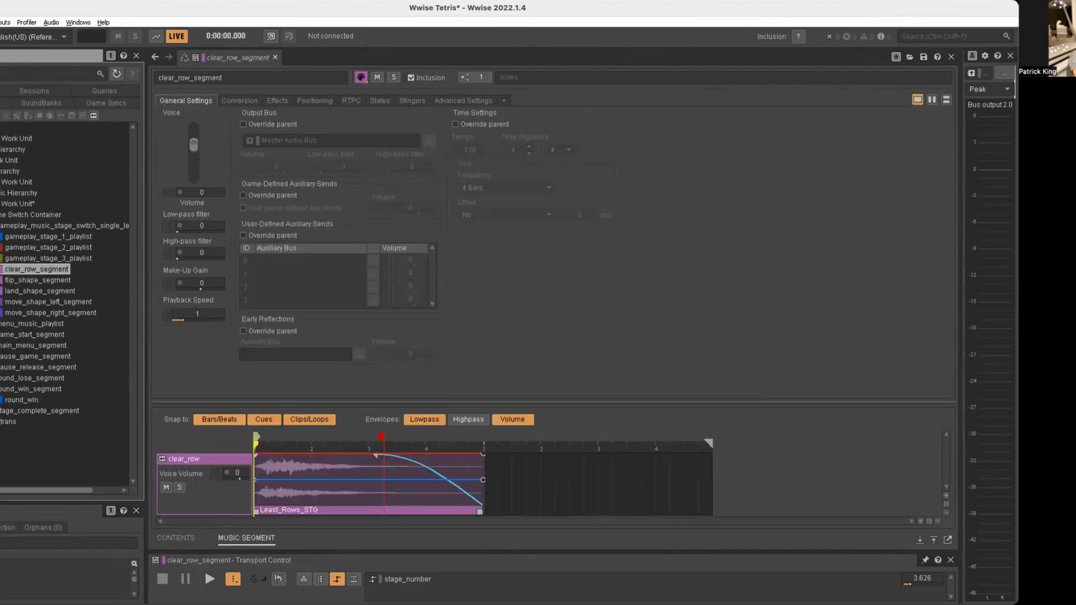
{"action": "key", "text": "space"}
{"action": "left_click", "coordinate": [11, 292]}
{"action": "key", "text": "space"}
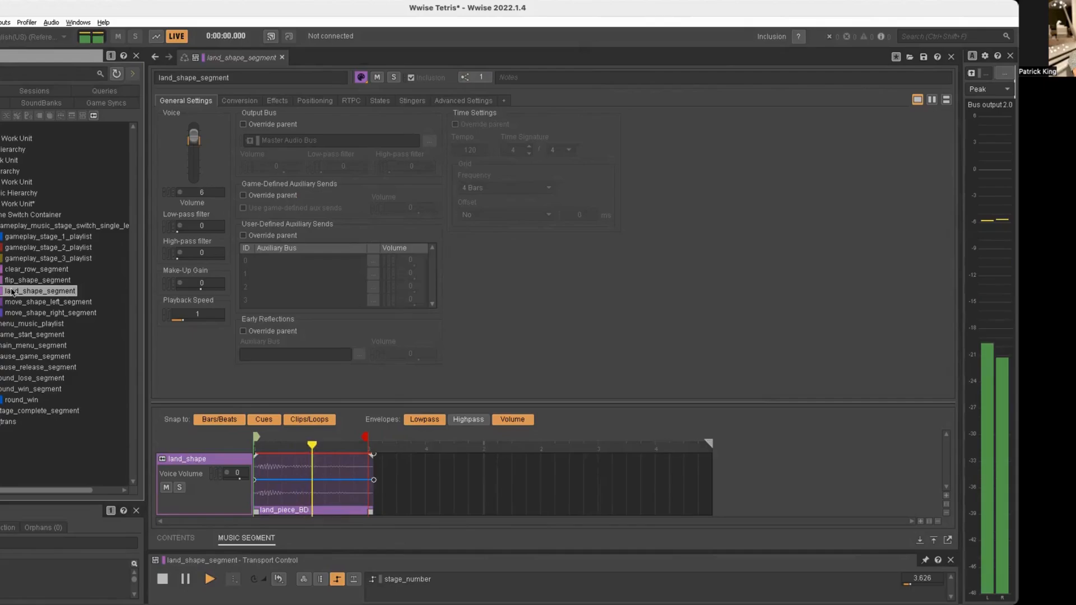
Audition move_shape_left_segment and flip_shape_segment in the music hierarchy.
{"action": "left_click", "coordinate": [14, 303]}
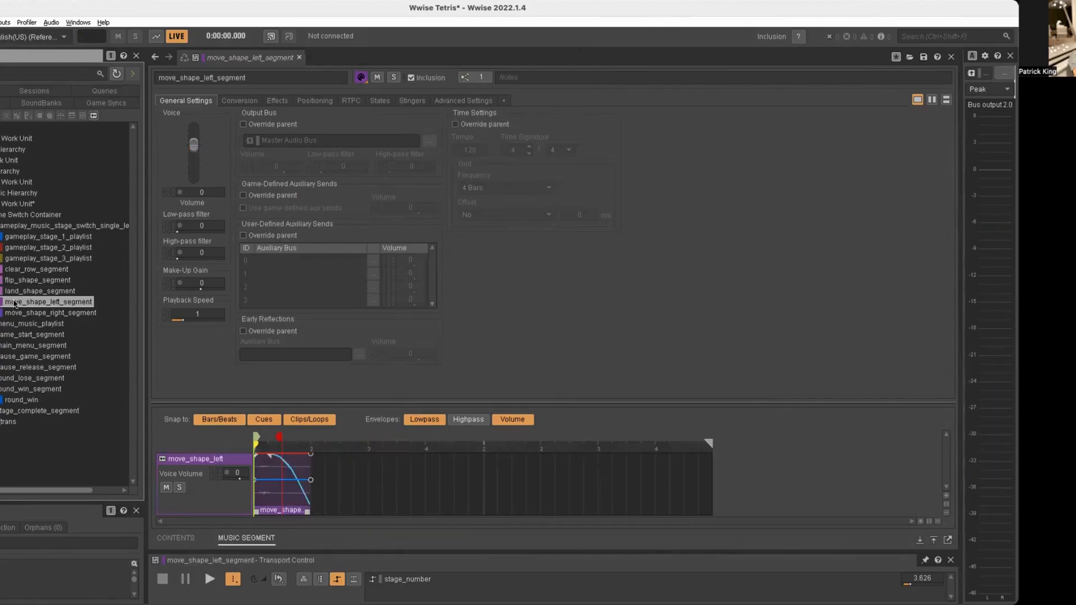
{"action": "key", "text": "space"}
{"action": "left_click", "coordinate": [15, 282]}
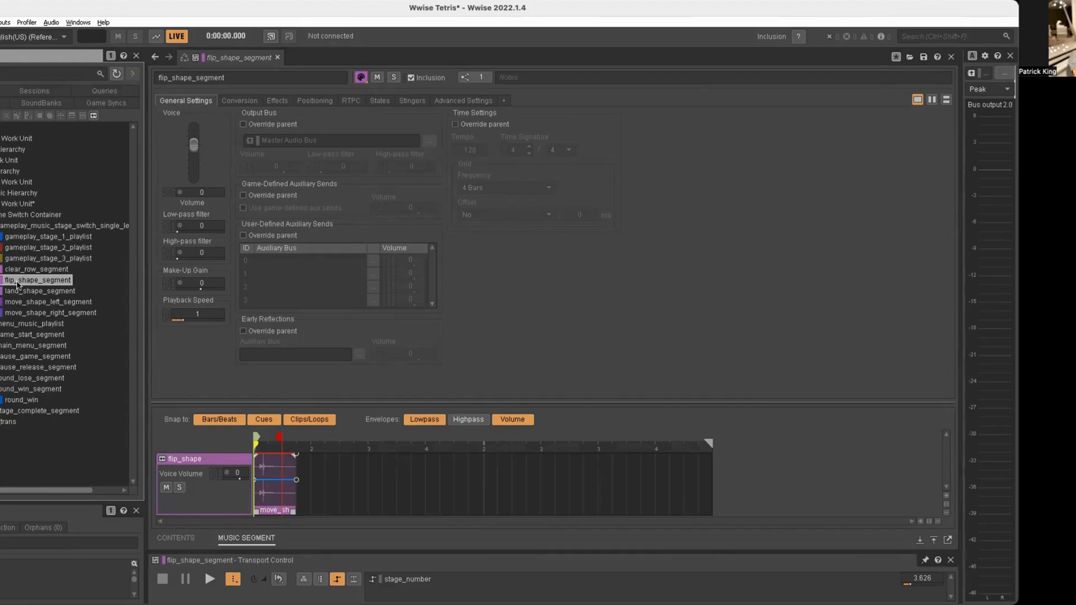
{"action": "key", "text": "space"}
Play round_lose_segment to listen to the crowd sound used for a lost round.
{"action": "left_click", "coordinate": [11, 379]}
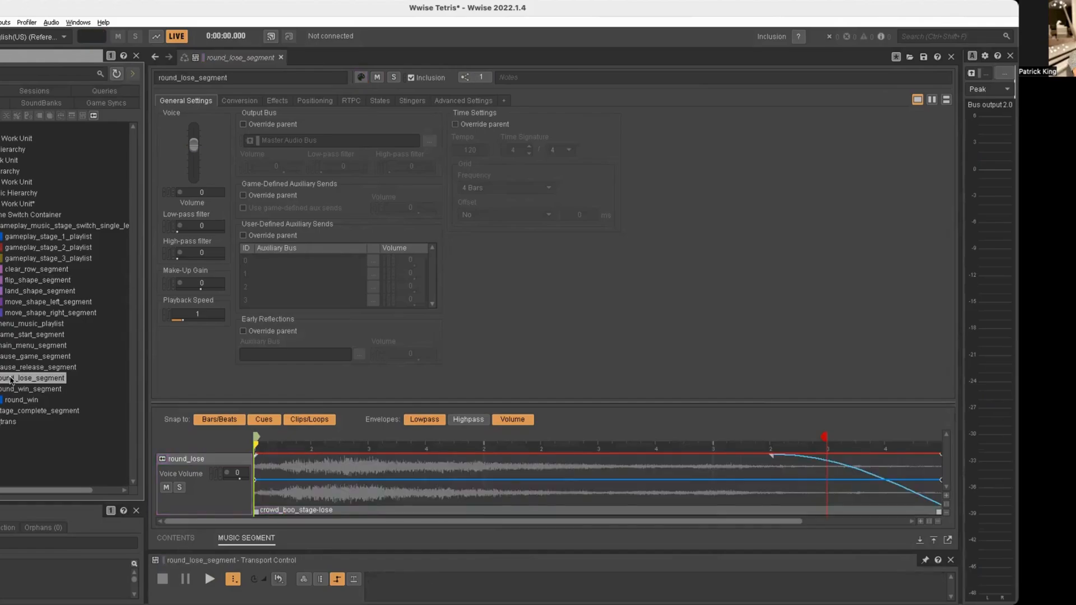
{"action": "key", "text": "space"}
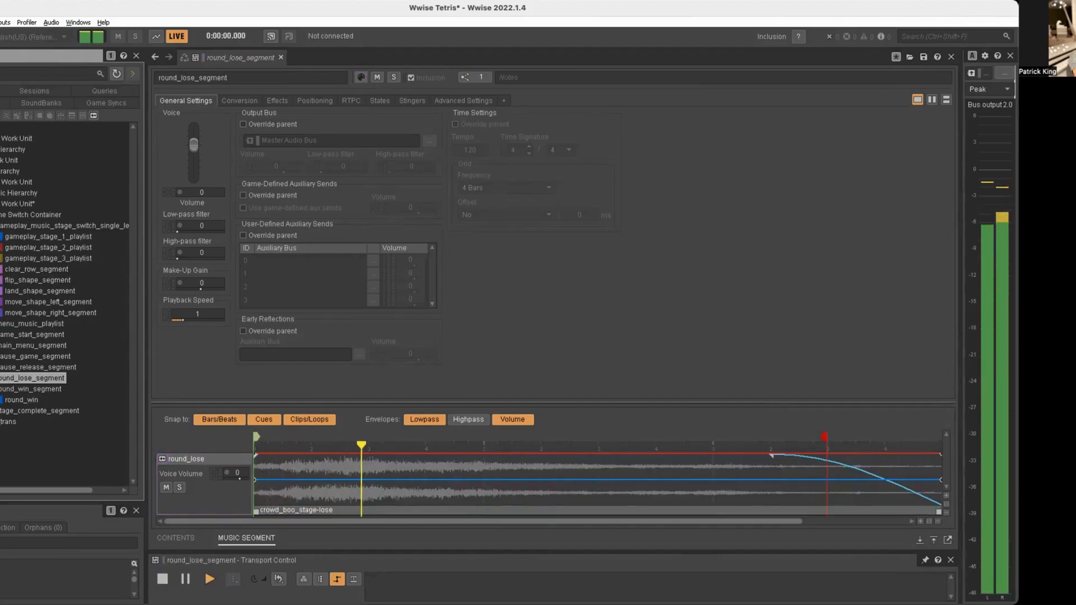
Audition round_win_segment and stage_complete_segment in the music hierarchy, stopping the stage-complete playback.
{"action": "left_click", "coordinate": [15, 390]}
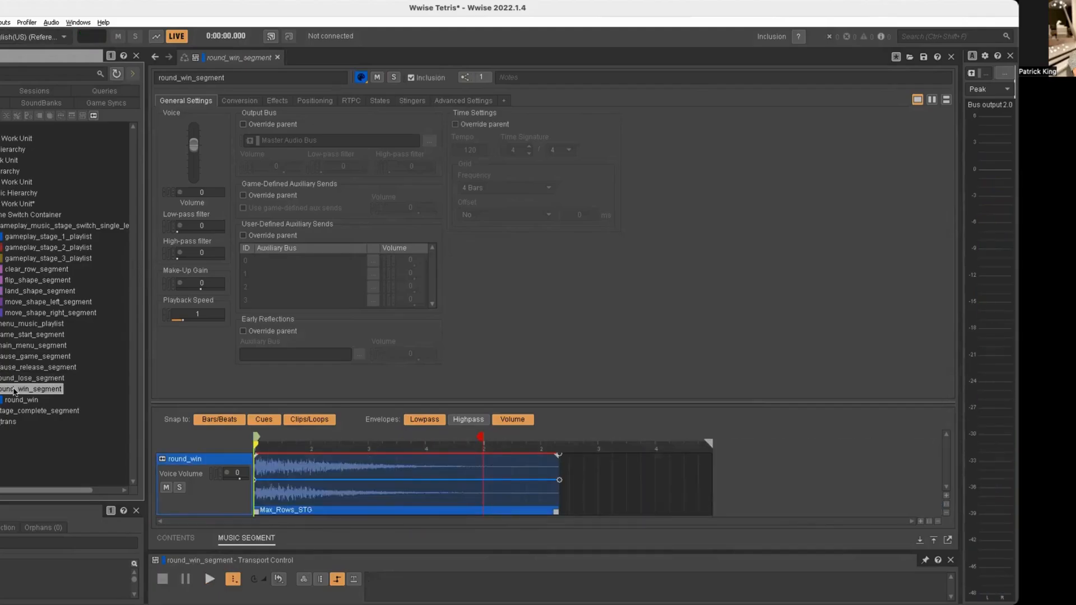
{"action": "key", "text": "space"}
{"action": "left_click", "coordinate": [11, 412]}
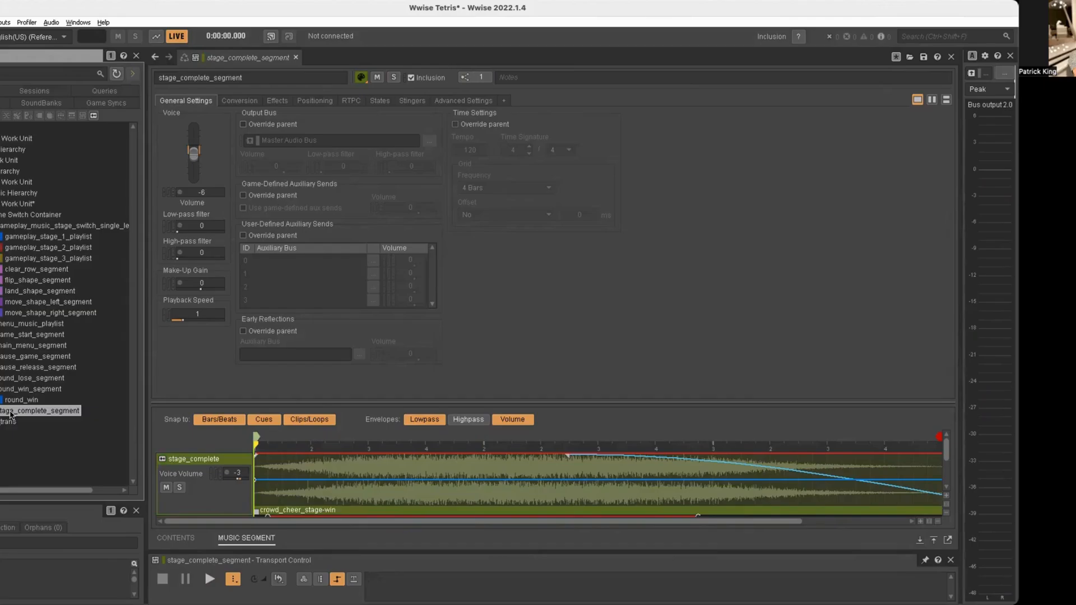
{"action": "key", "text": "space"}
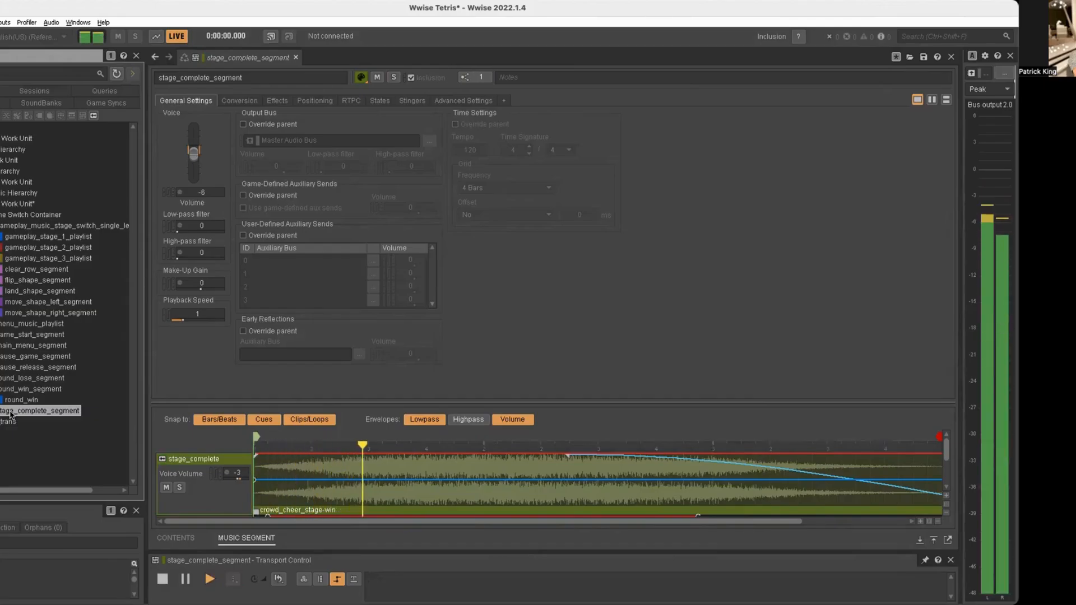
{"action": "key", "text": "space"}
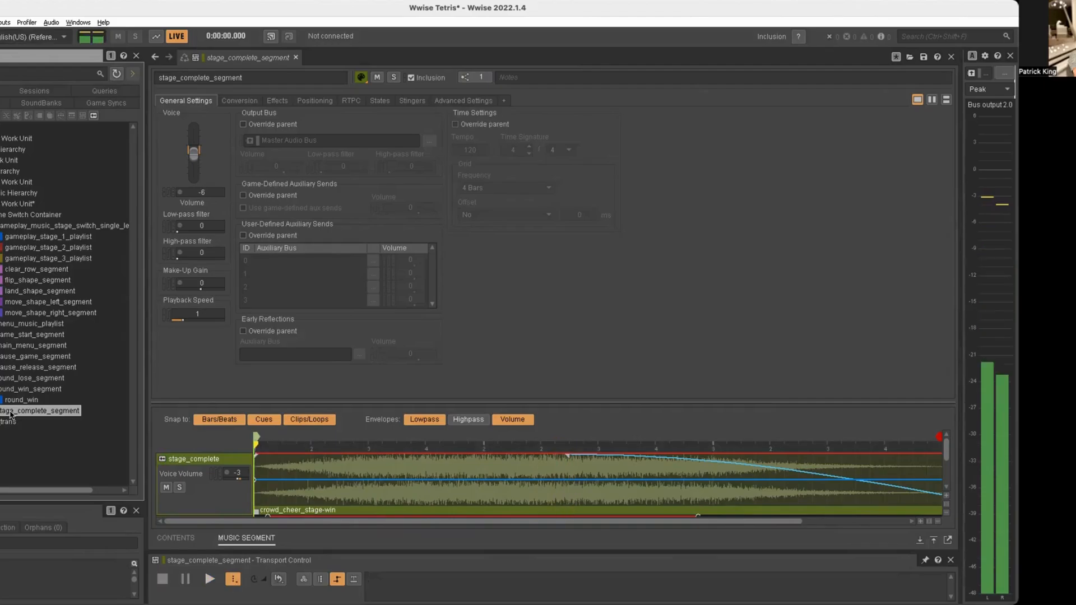
Collapse Game Switch Container and open the clear_row event to show its trigger action.
{"action": "left_click", "coordinate": [1, 215]}
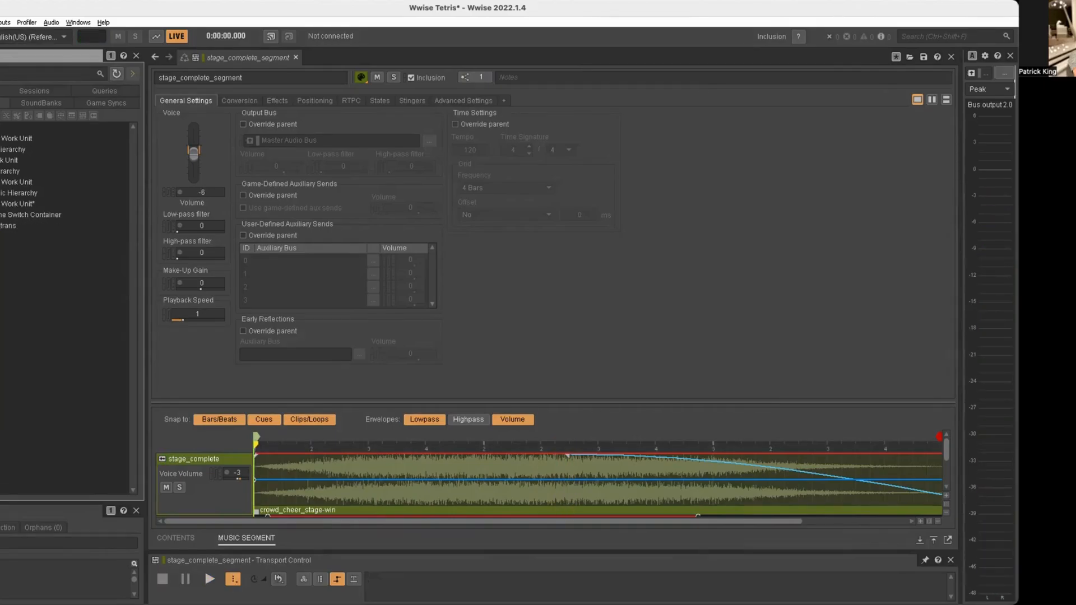
{"action": "left_click", "coordinate": [4, 103]}
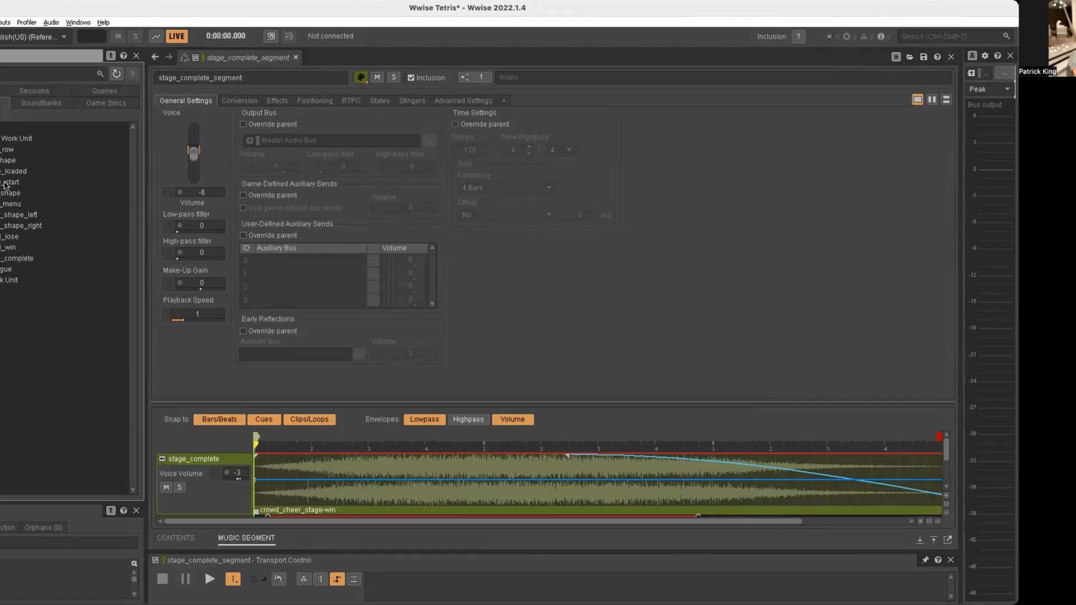
{"action": "left_click", "coordinate": [2, 150]}
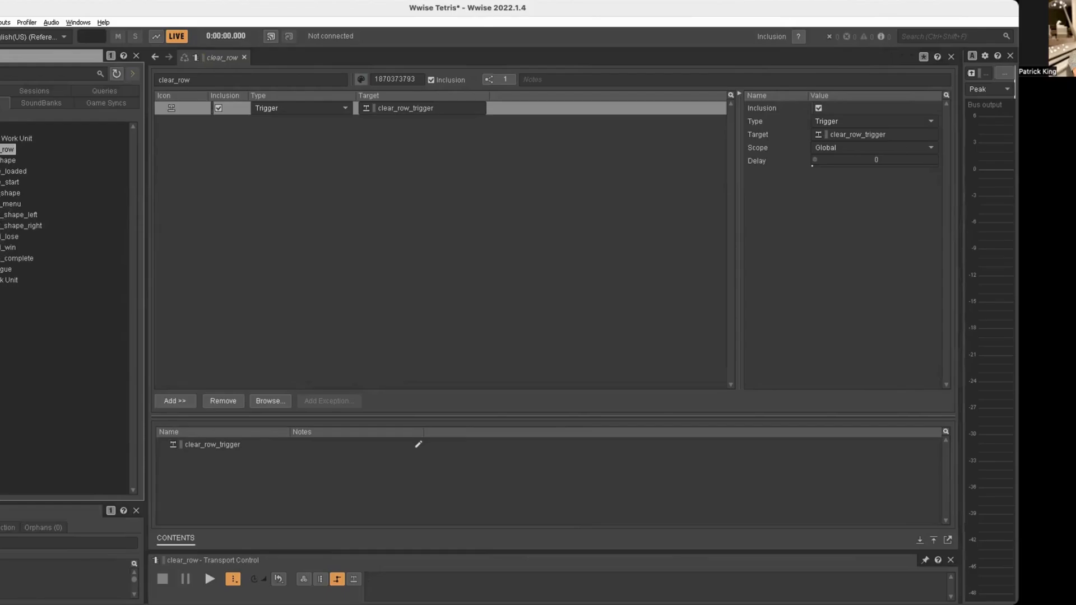
Open the level switch group in the game syncs, and expand and collapse it and the three-stage switch group below it.
{"action": "left_click", "coordinate": [82, 106]}
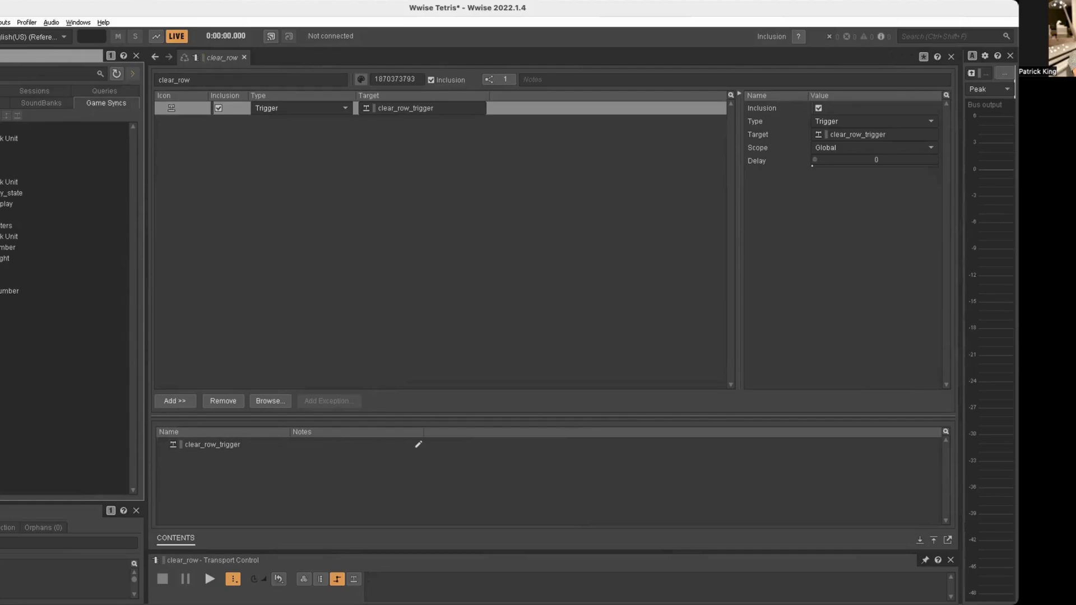
{"action": "double_click", "coordinate": [1, 149]}
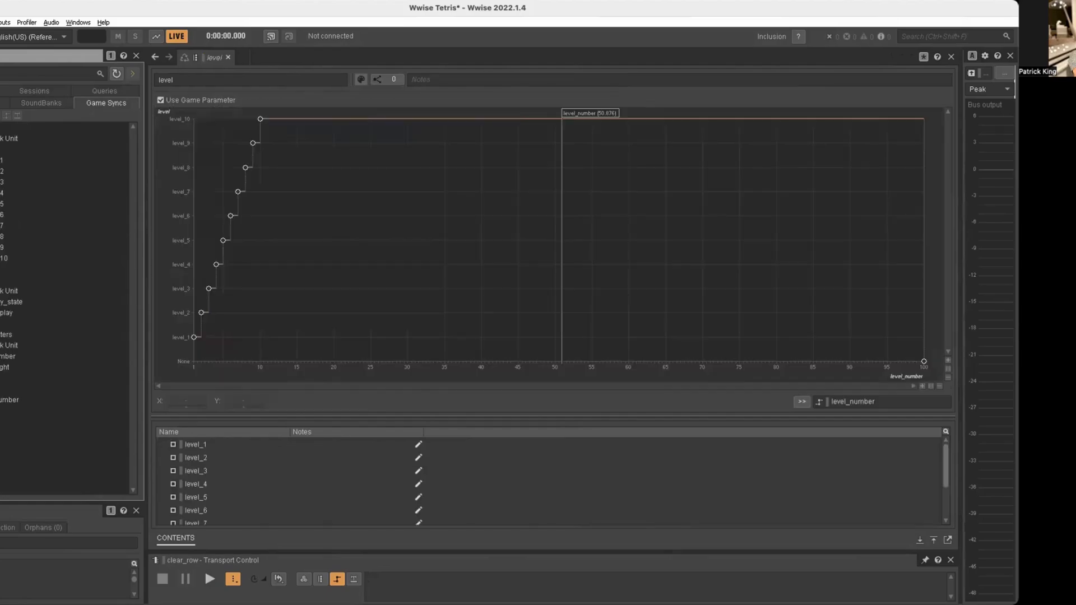
{"action": "left_click", "coordinate": [0, 149]}
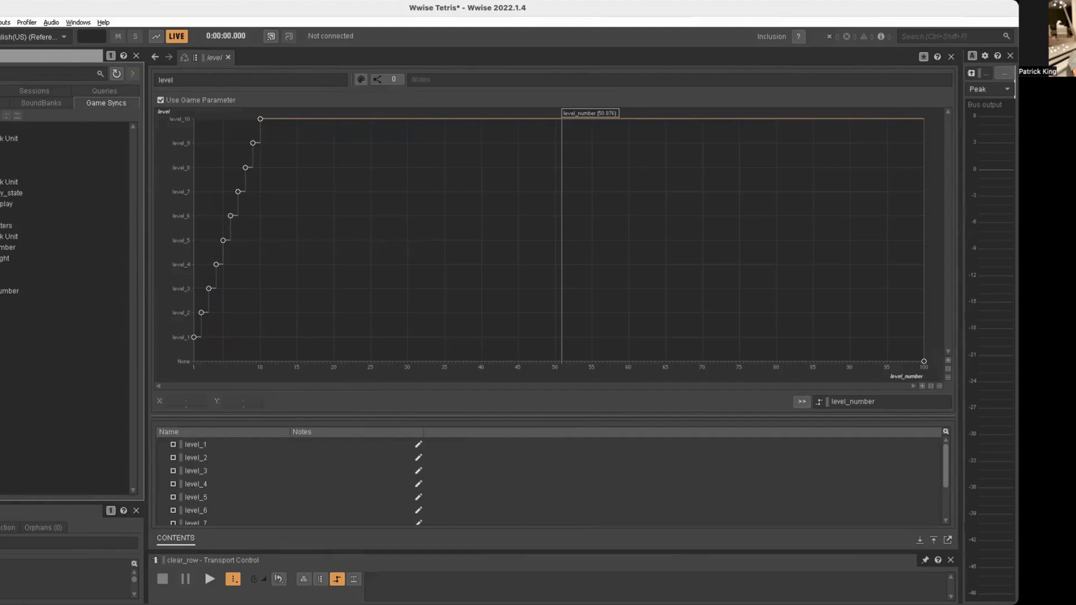
{"action": "left_click", "coordinate": [0, 160]}
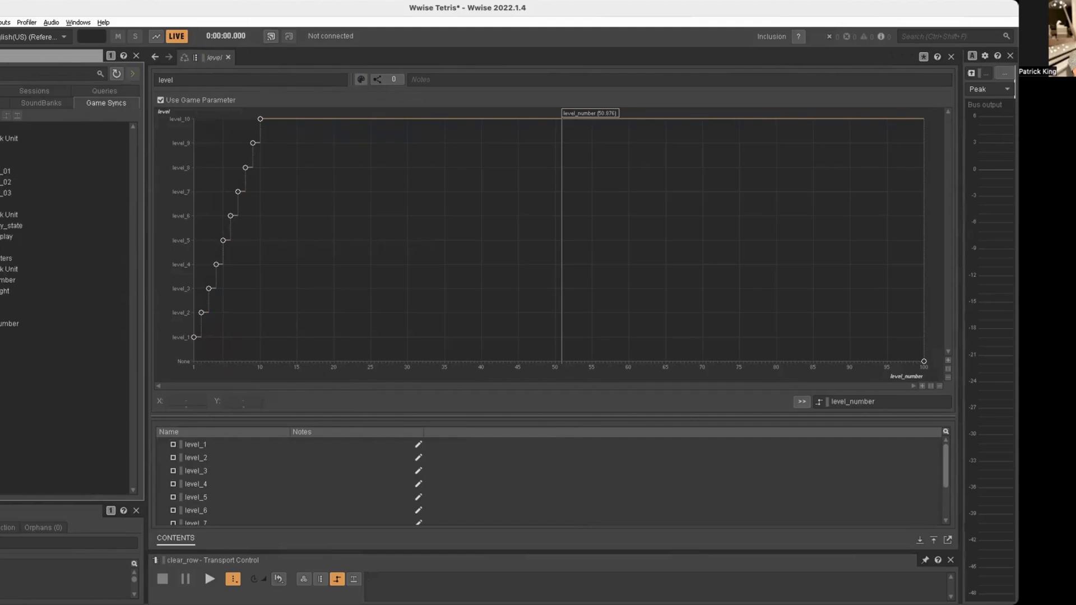
{"action": "left_click", "coordinate": [0, 161]}
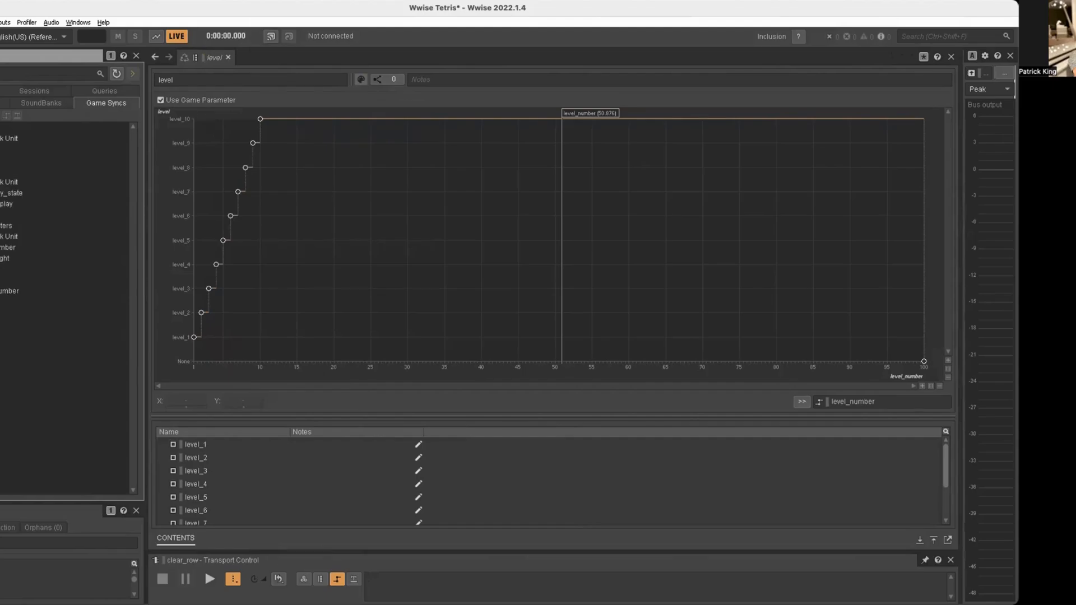
Open the gameplay_state state group, then collapse its states and the game parameters to reach the triggers.
{"action": "left_click", "coordinate": [5, 193]}
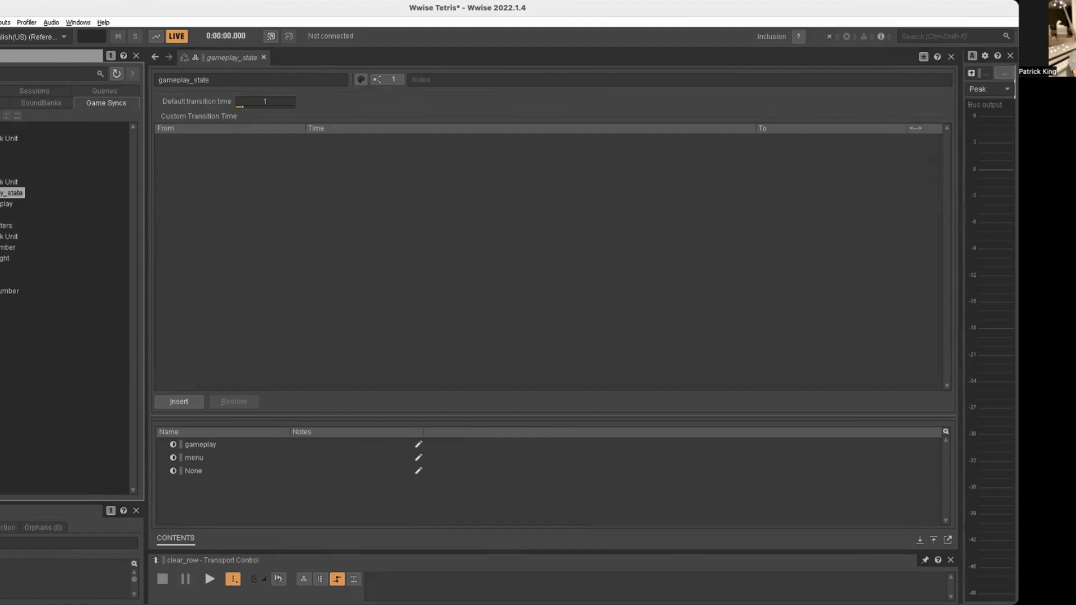
{"action": "left_click", "coordinate": [0, 193]}
{"action": "left_click", "coordinate": [0, 214]}
{"action": "left_click", "coordinate": [0, 226]}
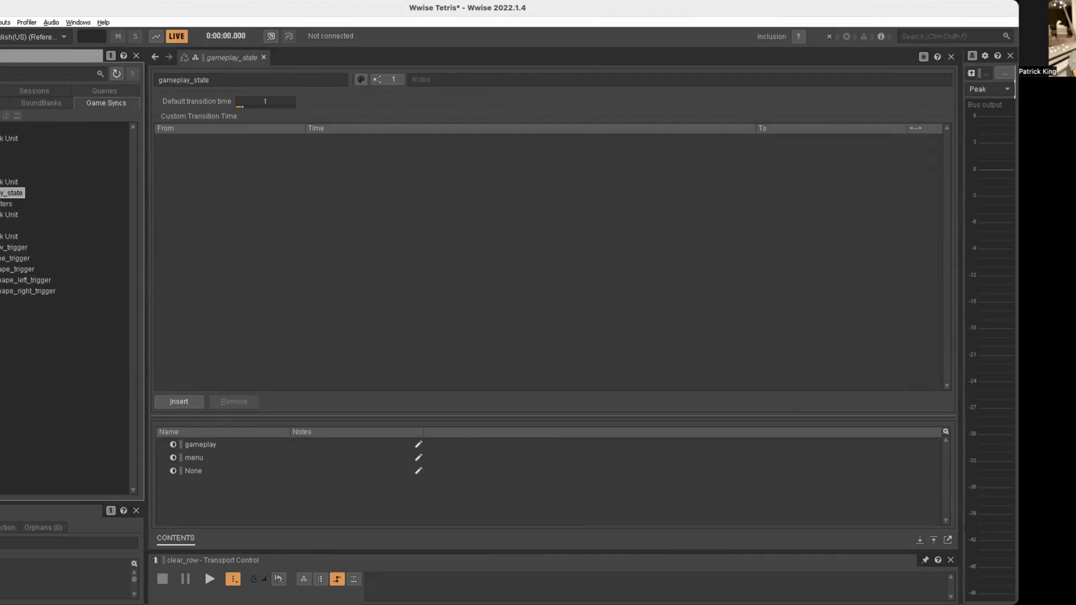
Open clear_row_trigger in the game syncs, then collapse the trigger list.
{"action": "left_click", "coordinate": [11, 247]}
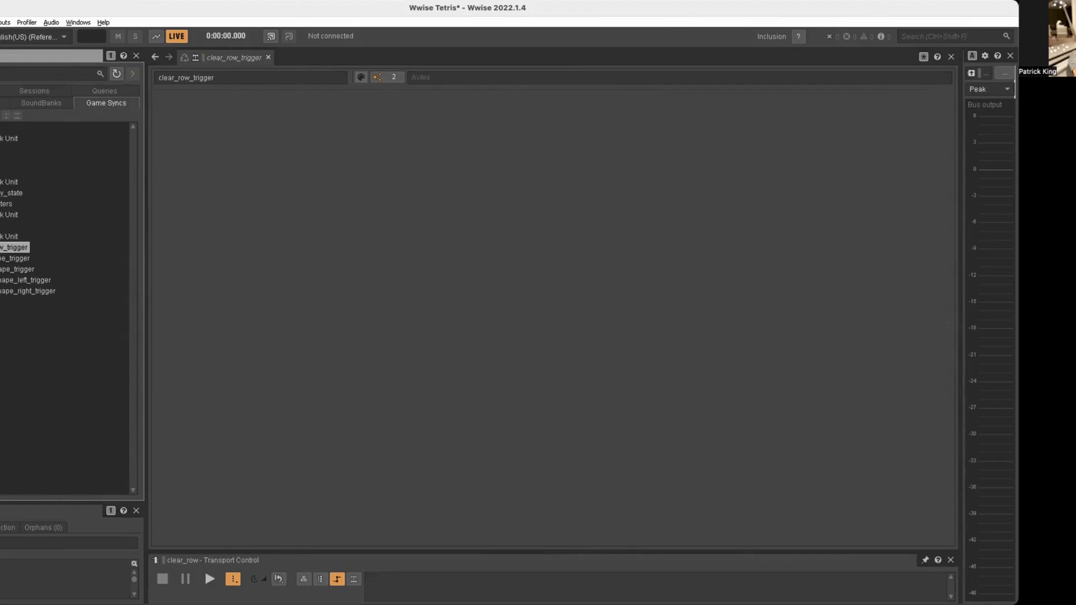
{"action": "left_click", "coordinate": [0, 236]}
{"action": "left_click", "coordinate": [0, 226]}
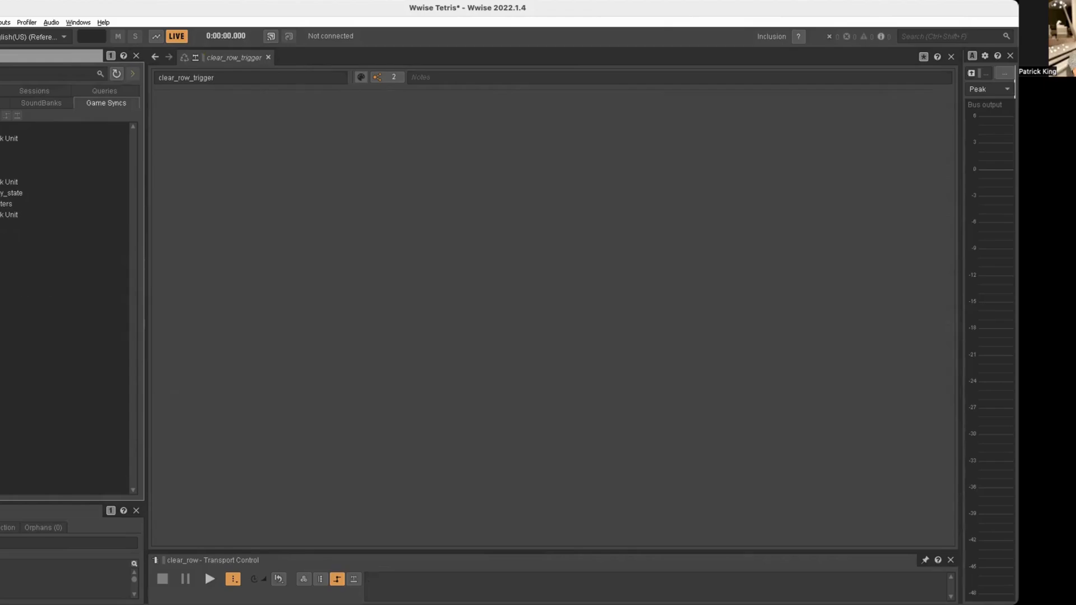
Return to the audio hierarchy, expand Game Switch Container, and open gameplay_music_stage_switch_single_level.
{"action": "left_click", "coordinate": [0, 103]}
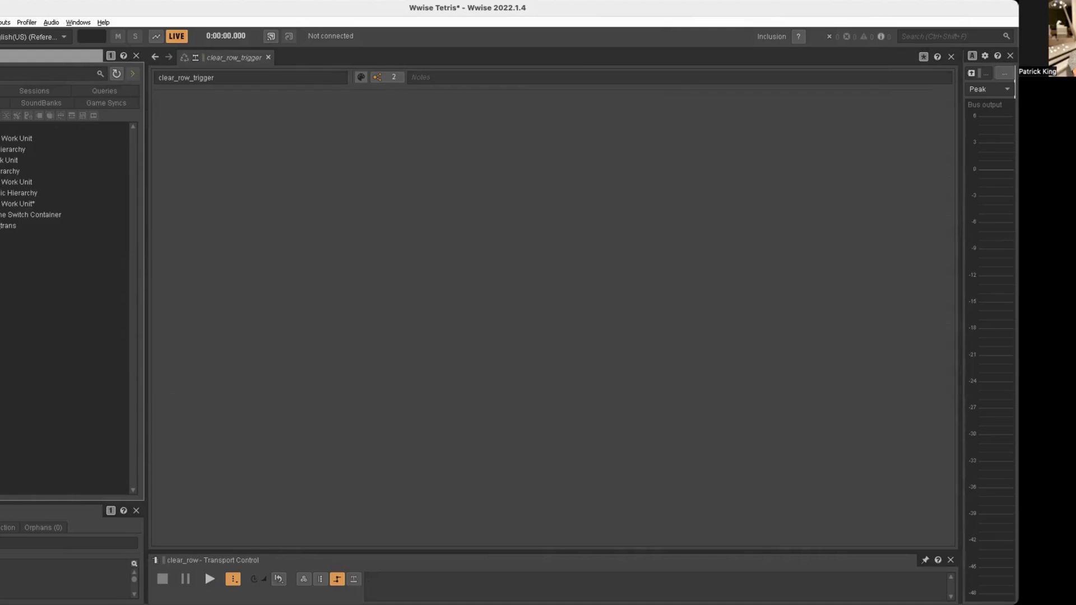
{"action": "left_click", "coordinate": [1, 204]}
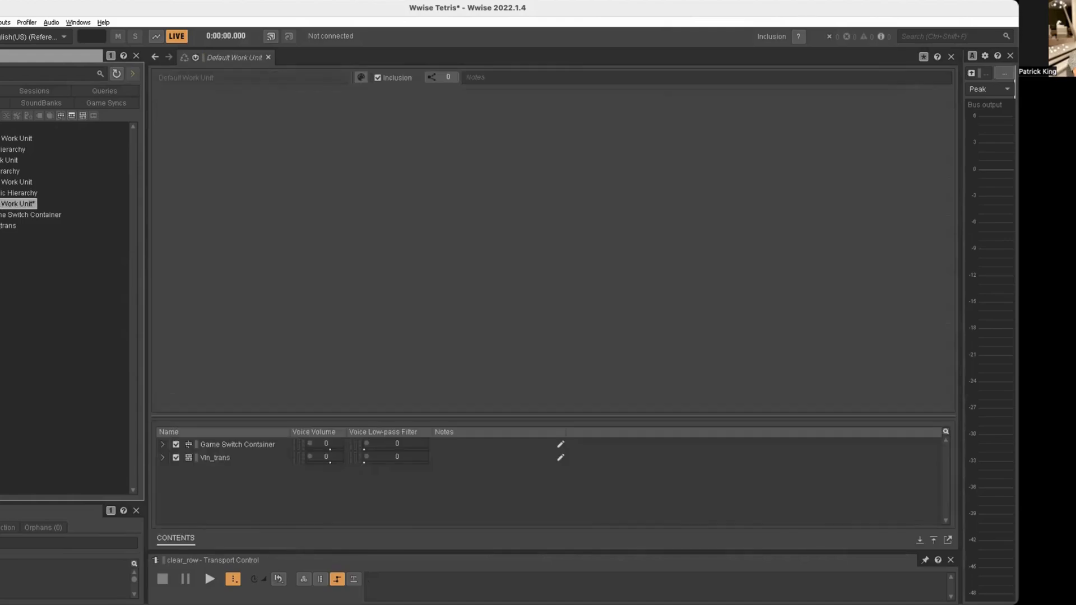
{"action": "left_click", "coordinate": [3, 216]}
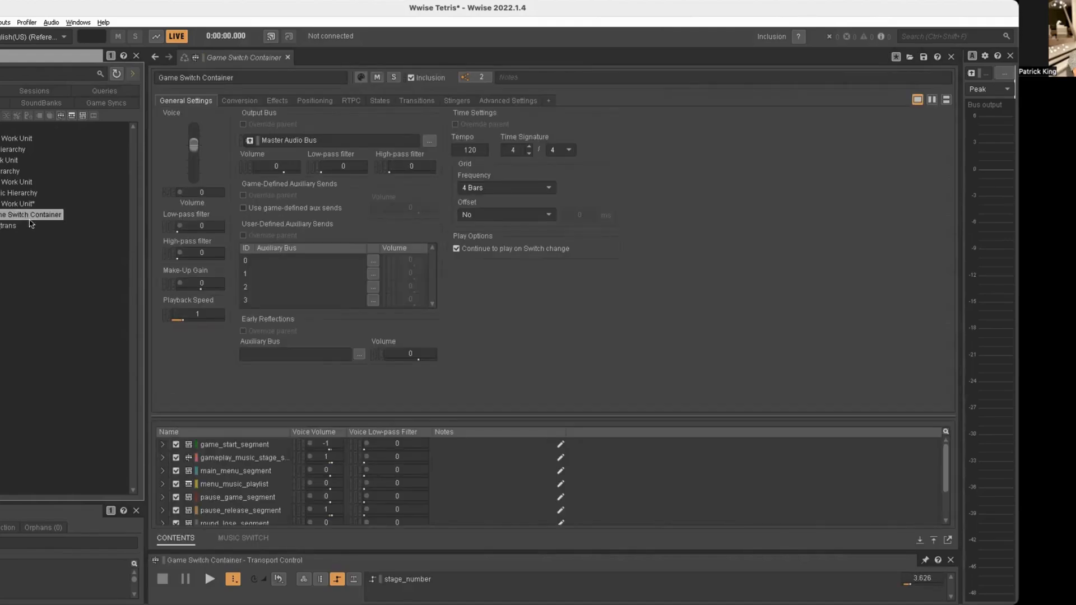
{"action": "left_click", "coordinate": [0, 215]}
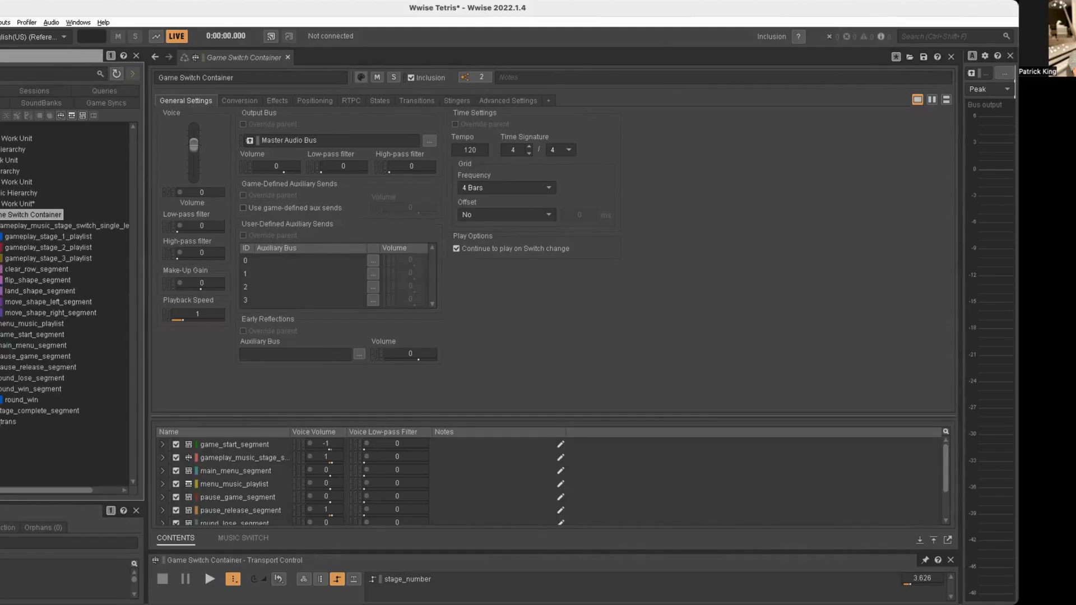
{"action": "left_click", "coordinate": [8, 225]}
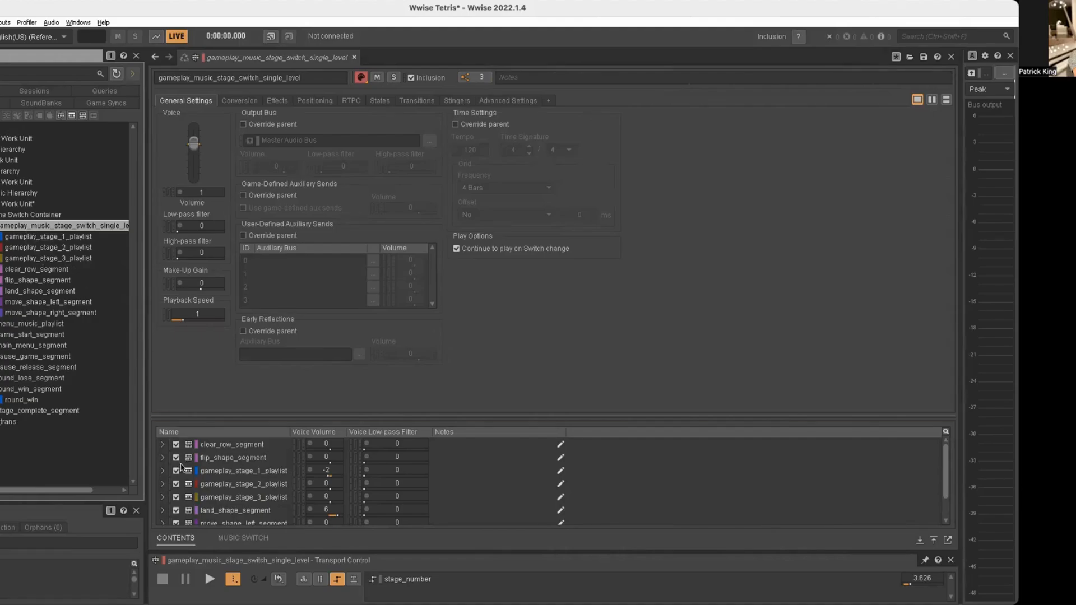
Open gameplay_stage_1_playlist, reveal its contents, and select the Tetris_1b clip on the 1a_keyz track.
{"action": "left_click", "coordinate": [24, 238]}
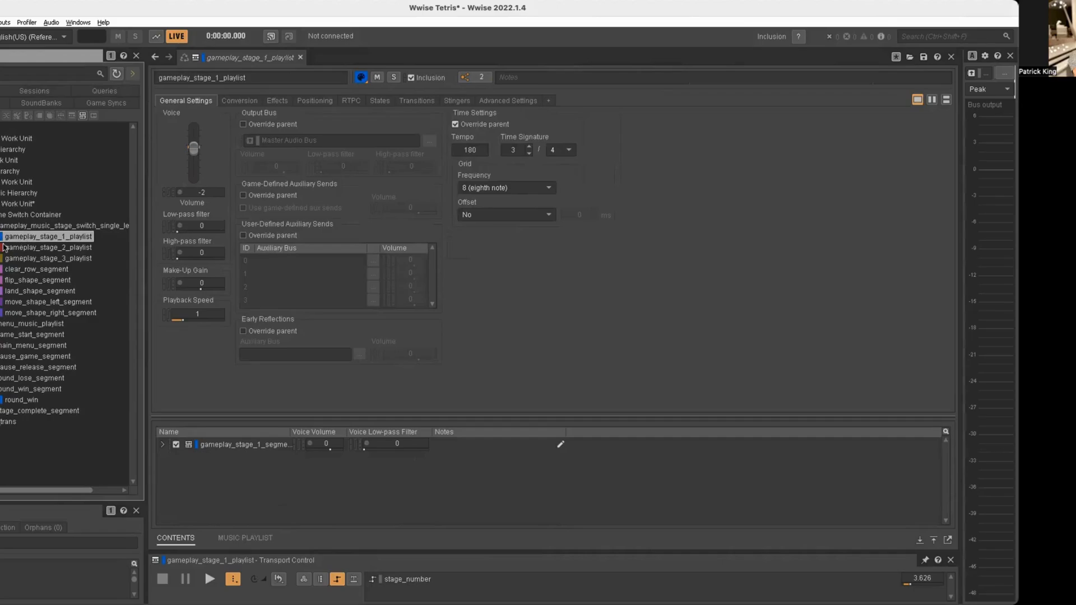
{"action": "left_click", "coordinate": [0, 237]}
{"action": "left_click", "coordinate": [26, 259]}
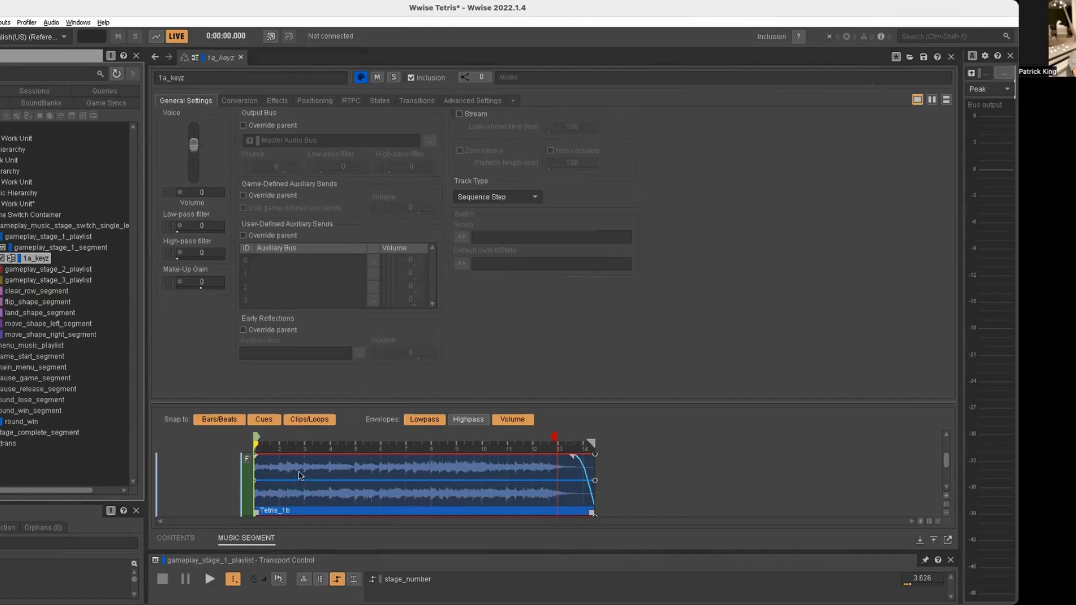
{"action": "left_click", "coordinate": [301, 471]}
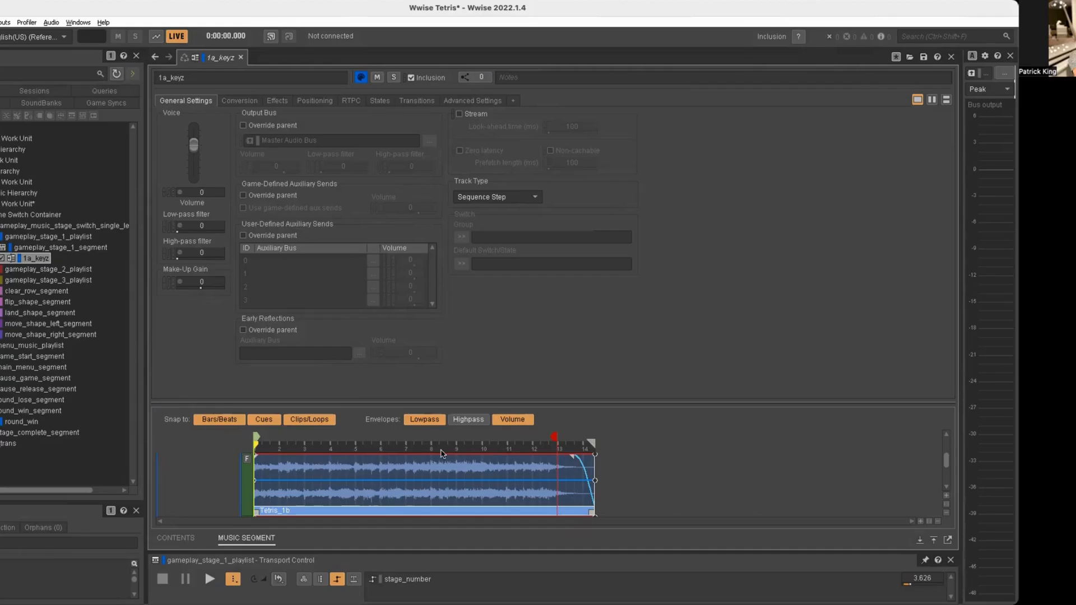
Show the transition rules of gameplay_music_stage_switch_single_level and of Game Switch Container.
{"action": "left_click", "coordinate": [417, 102]}
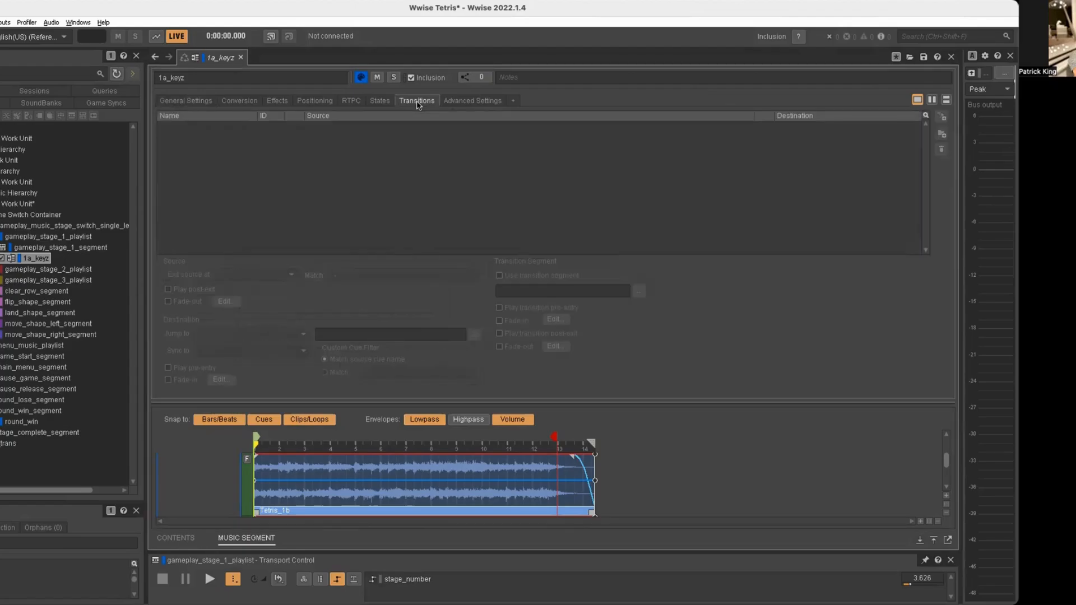
{"action": "left_click", "coordinate": [19, 255]}
{"action": "left_click", "coordinate": [26, 247]}
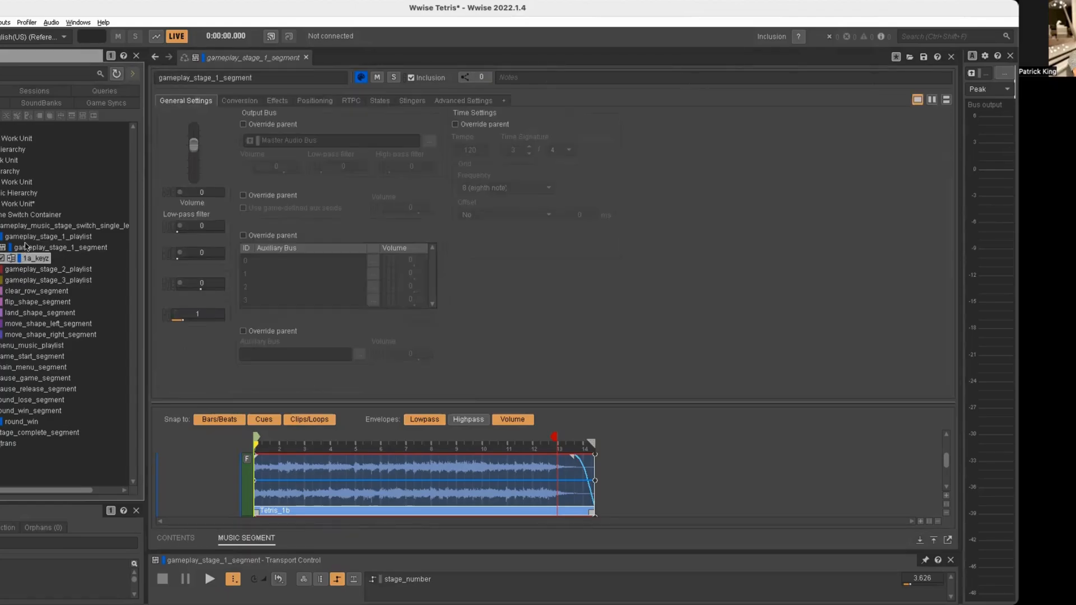
{"action": "left_click", "coordinate": [26, 227]}
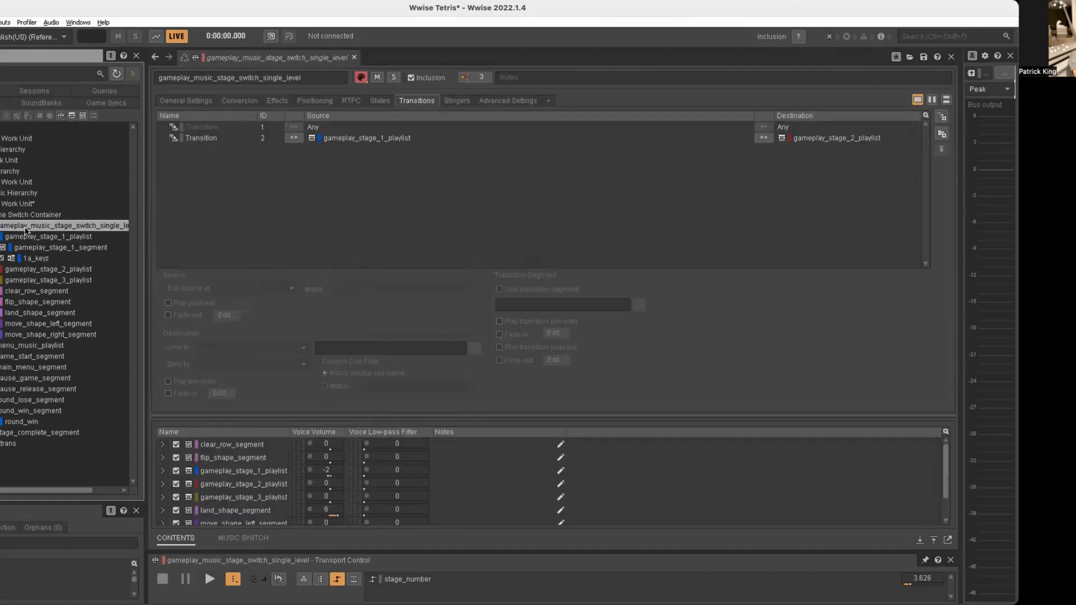
{"action": "left_click", "coordinate": [25, 215]}
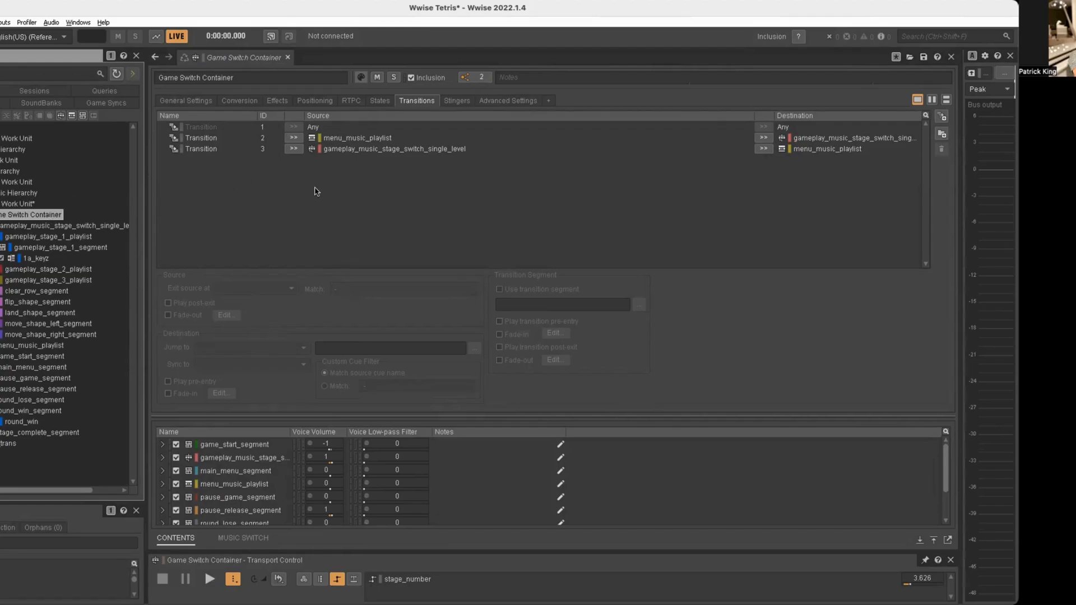
Inspect the source fade-outs of the transitions between menu_music_playlist and gameplay_music_stage_switch_single_level in both directions.
{"action": "left_click", "coordinate": [349, 140]}
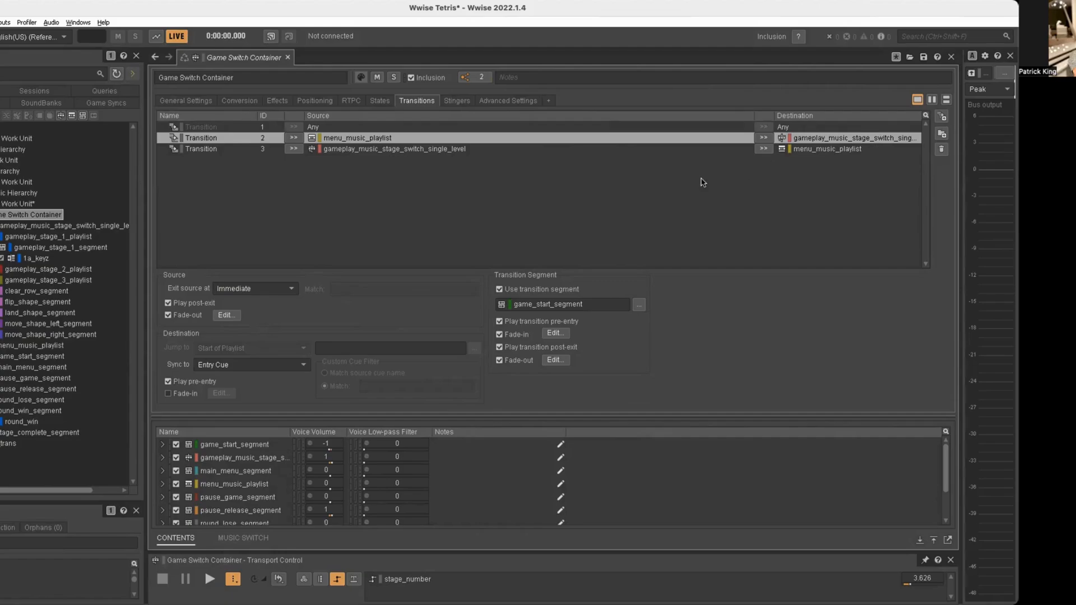
{"action": "left_click", "coordinate": [227, 315]}
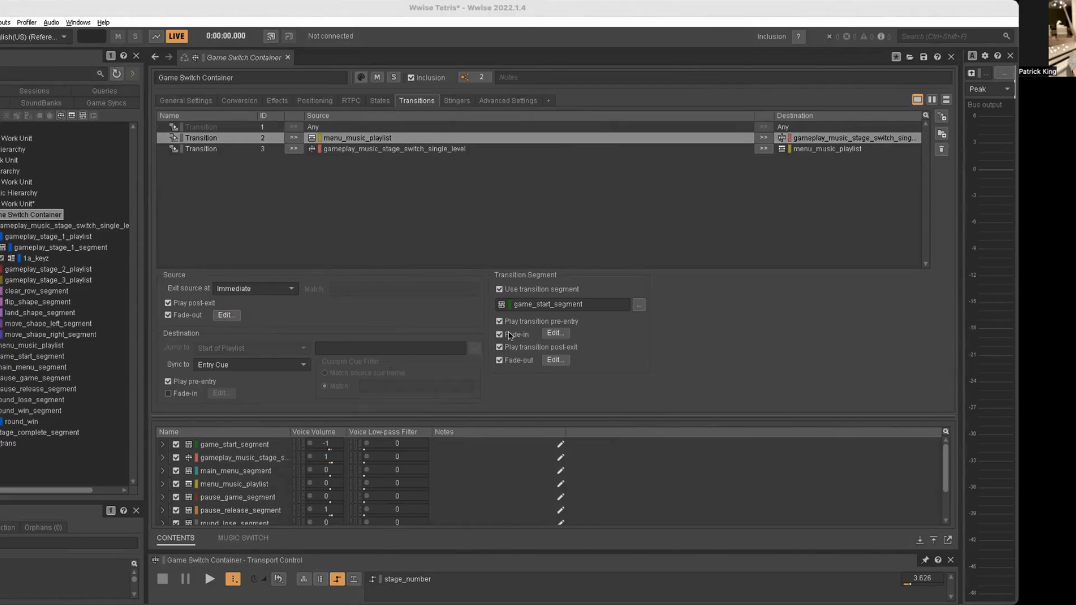
{"action": "left_click", "coordinate": [361, 149]}
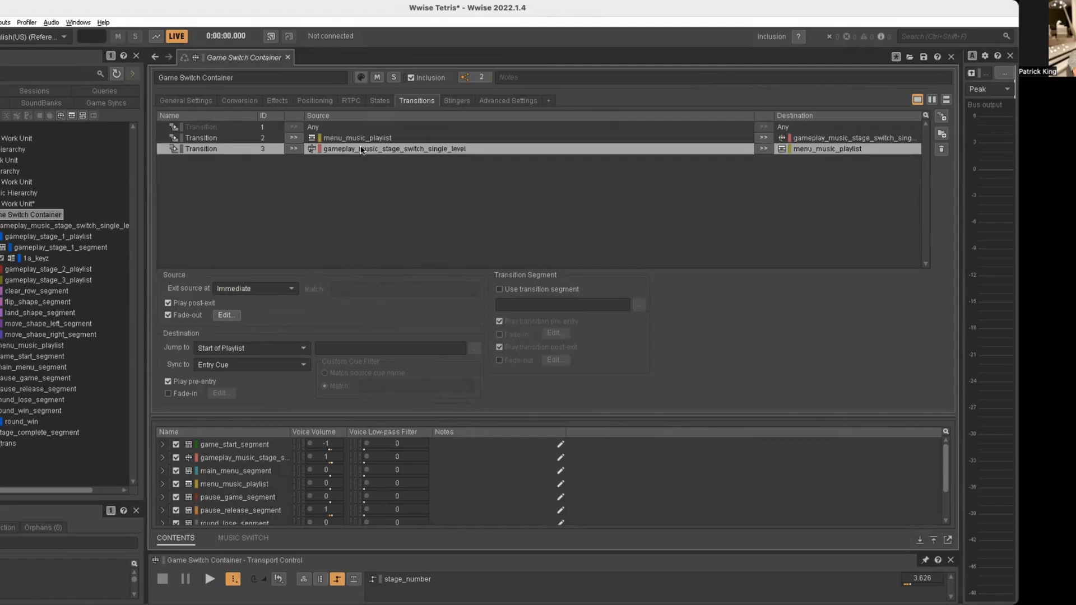
{"action": "left_click", "coordinate": [227, 316]}
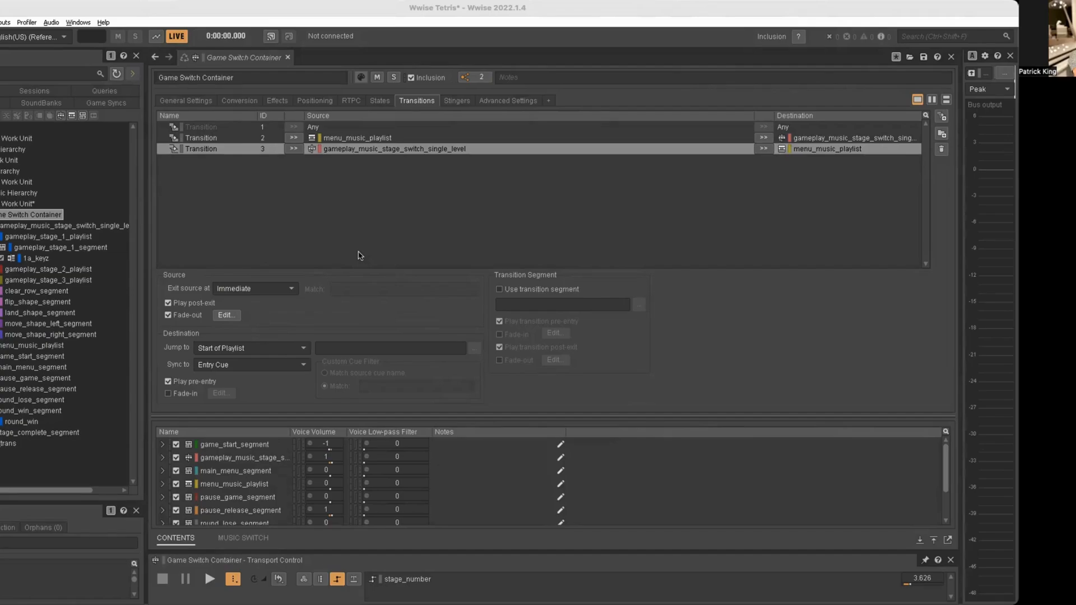
Deselect the transition, collapse Game Switch Container, and return to its general settings.
{"action": "left_click", "coordinate": [379, 158]}
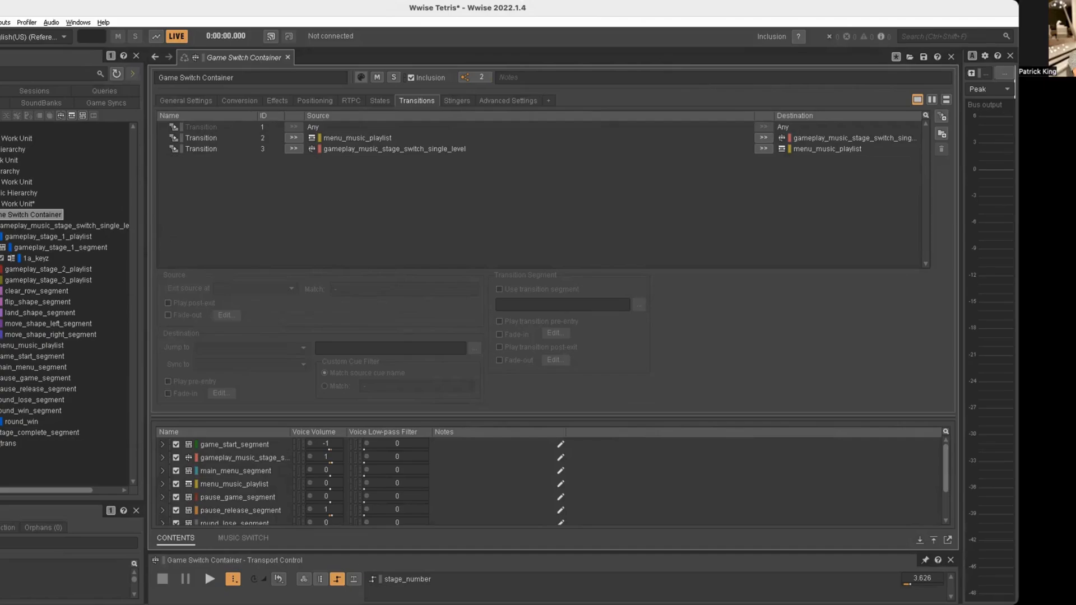
{"action": "left_click", "coordinate": [0, 214]}
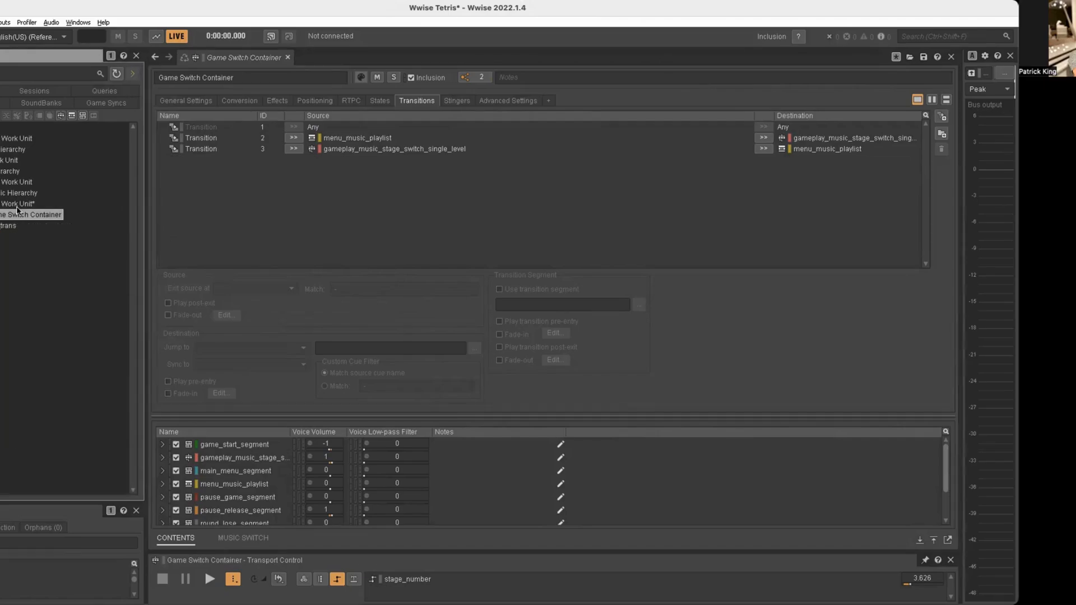
{"action": "left_click", "coordinate": [179, 101]}
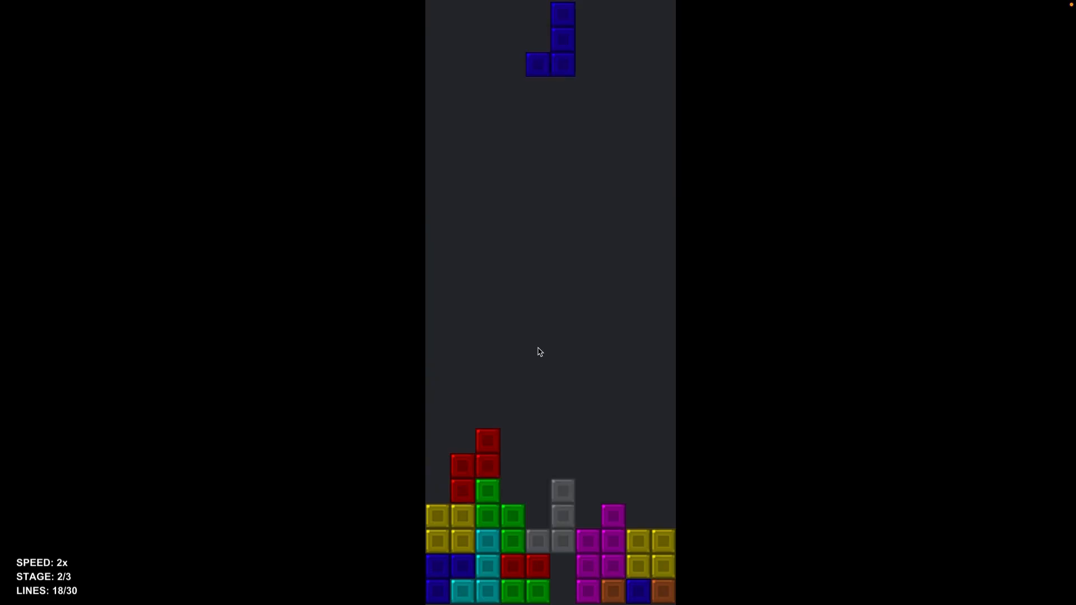
Switch to the Tetris game, rotate the blue J piece upright and drop it along the left wall, hooked over the red stack.
{"action": "key", "text": "Up"}
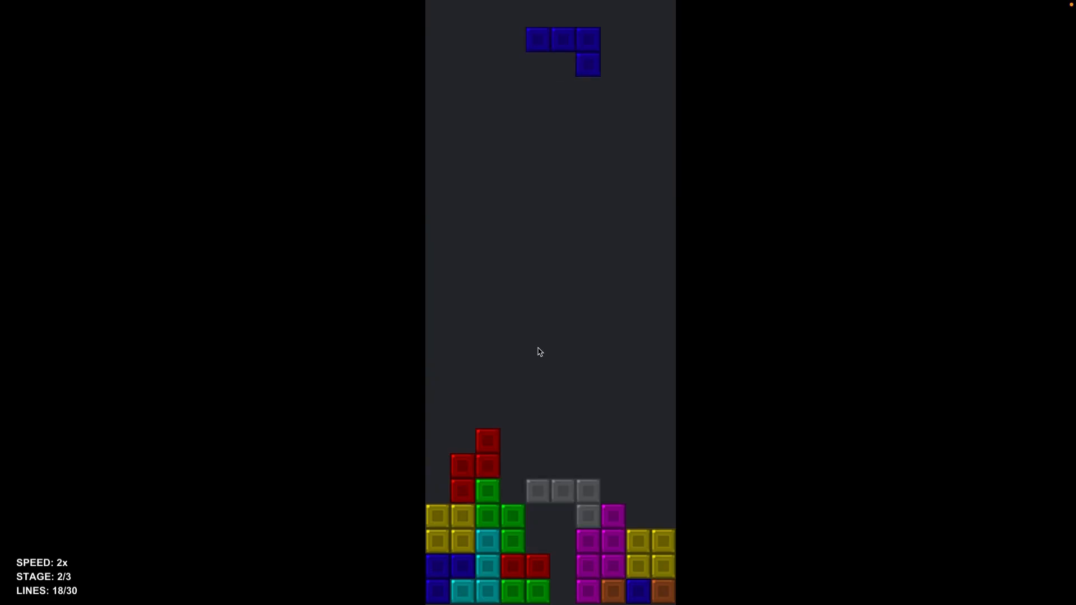
{"action": "key", "text": "Up"}
{"action": "key", "text": "Up"}
{"action": "key", "text": "Up"}
{"action": "key", "text": "Up"}
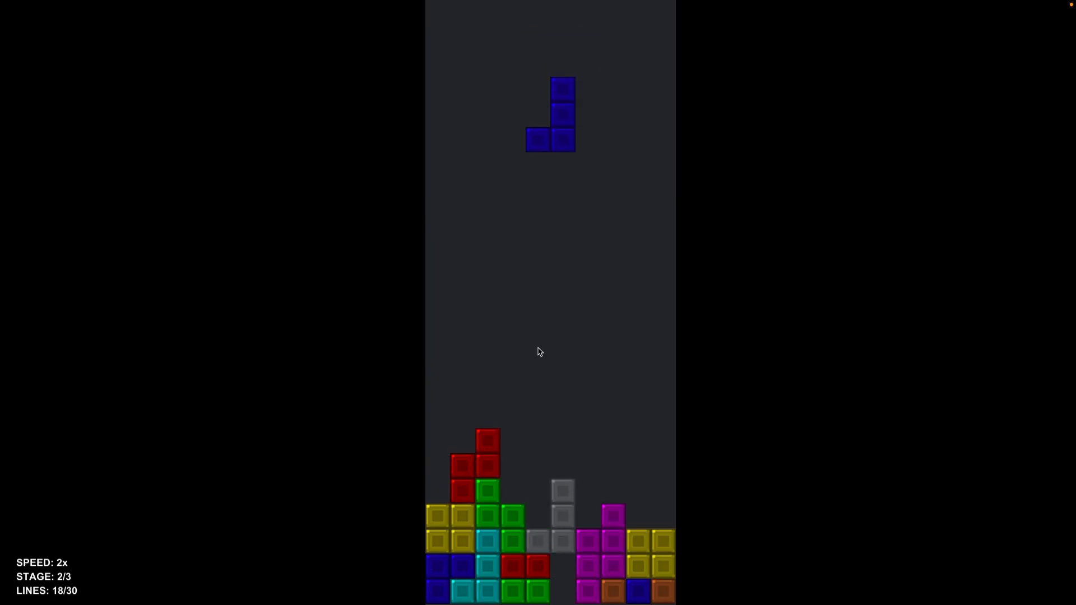
{"action": "key", "text": "Up"}
{"action": "key", "text": "Left"}
{"action": "key", "text": "Left"}
{"action": "key", "text": "Left"}
{"action": "key", "text": "Left"}
{"action": "key", "text": "Left"}
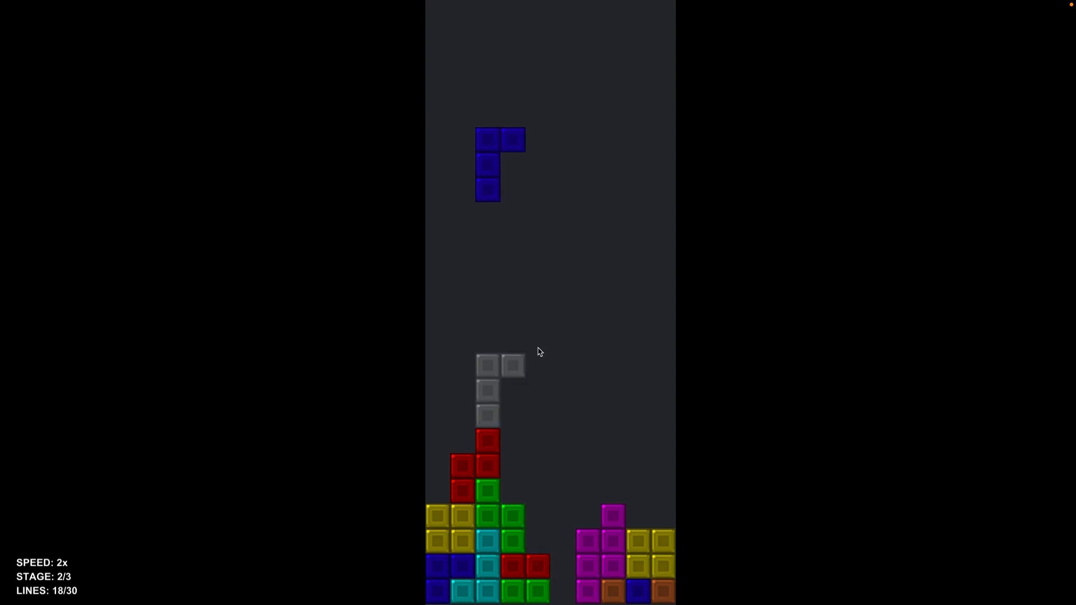
{"action": "key", "text": "space"}
Drop the rotated orange L piece into the narrow central gap and the purple T piece flat side down into the bottom row.
{"action": "key", "text": "Up"}
{"action": "key", "text": "Up"}
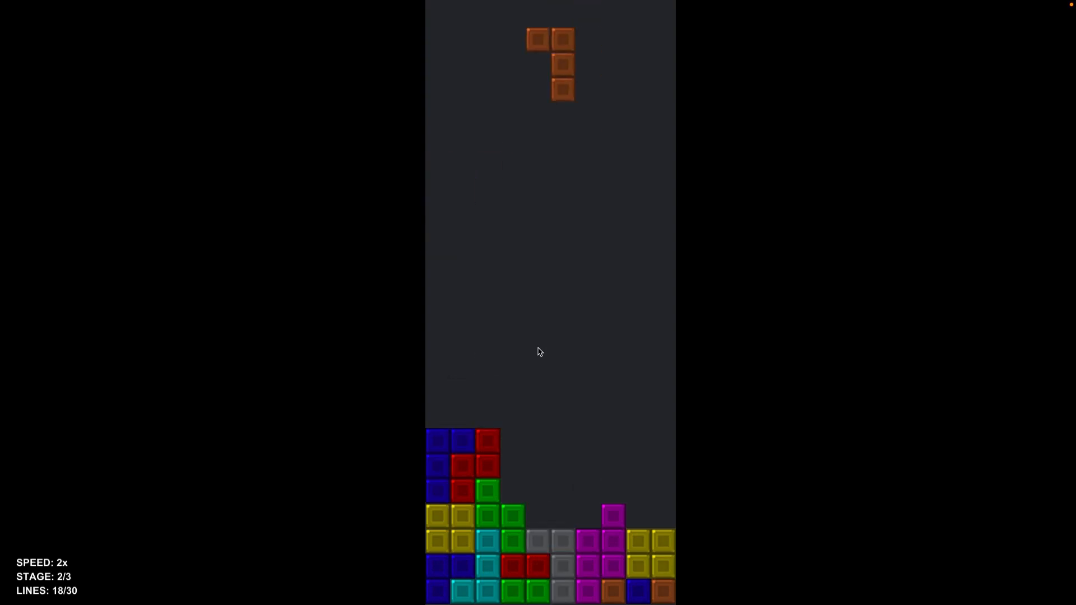
{"action": "key", "text": "space"}
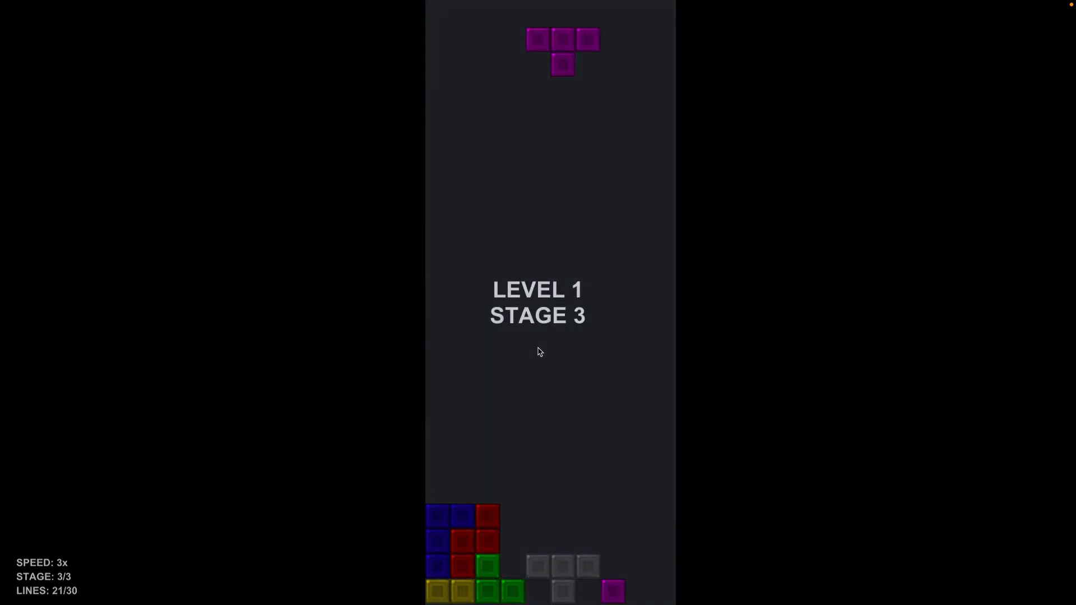
{"action": "key", "text": "Up"}
{"action": "key", "text": "Up"}
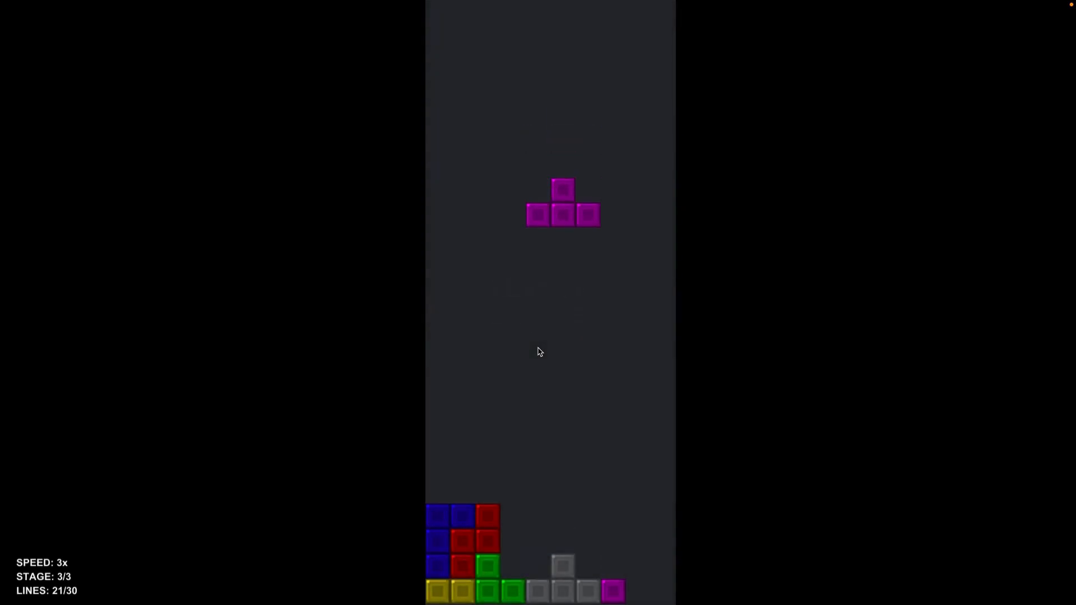
{"action": "key", "text": "space"}
Rotate the falling blue J piece above the purple T piece in stage 3.
{"action": "key", "text": "Up"}
{"action": "key", "text": "Up"}
{"action": "key", "text": "Up"}
{"action": "key", "text": "Up"}
{"action": "key", "text": "Up"}
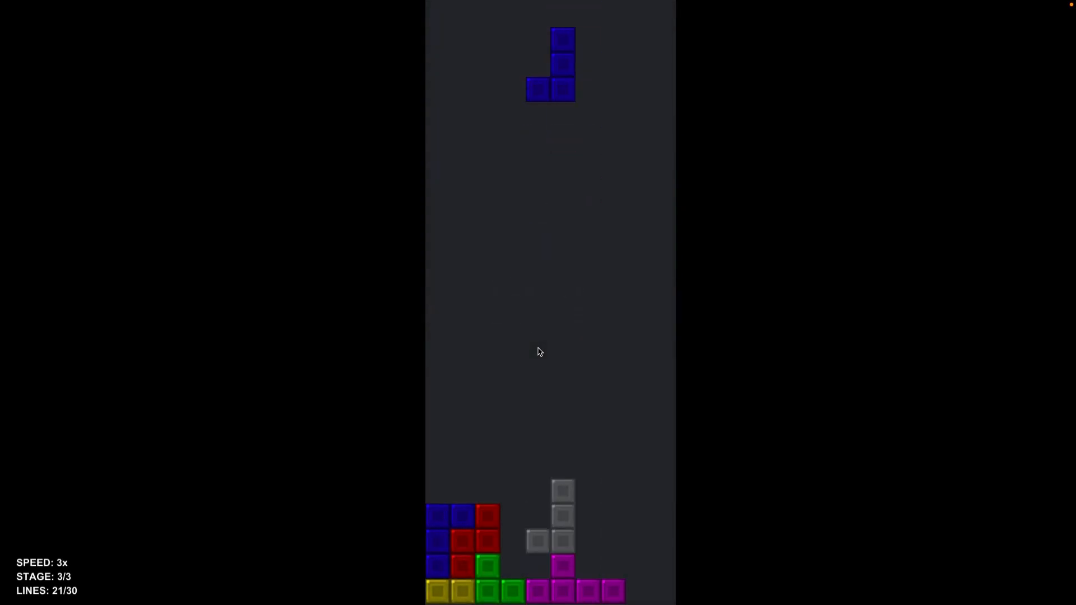
{"action": "key", "text": "Up"}
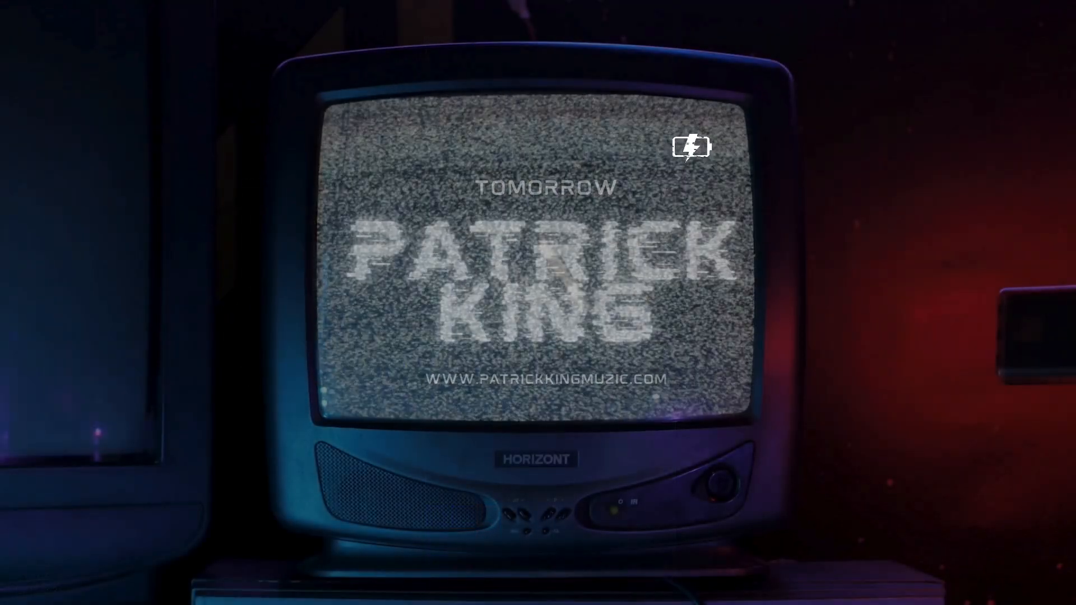